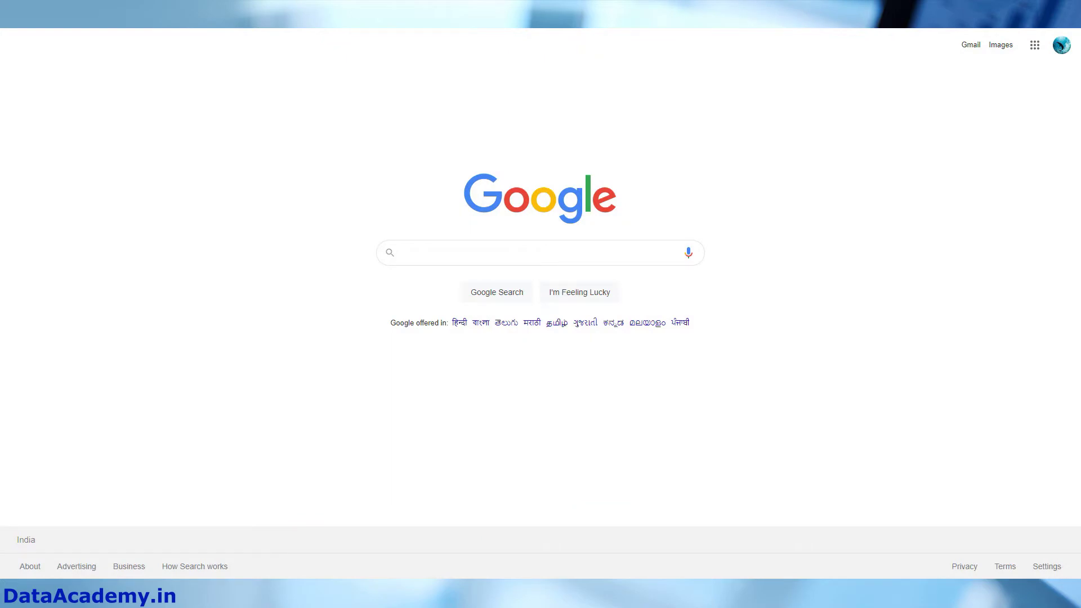
Load the Mock Turtle nested JSON generator at mockturtle.net in Chrome
type("mockturtle")
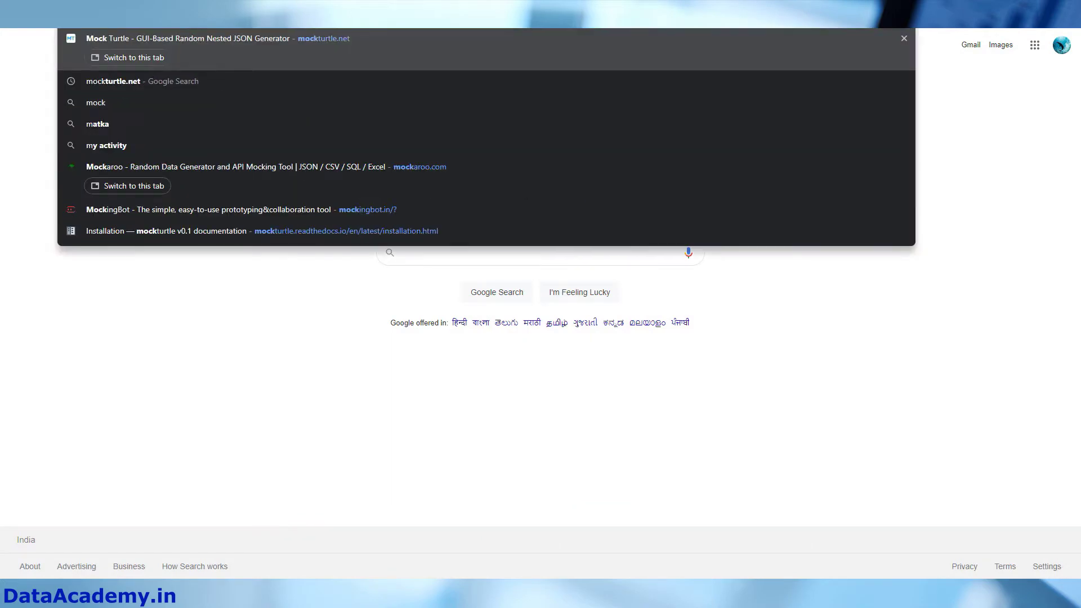
key("Return")
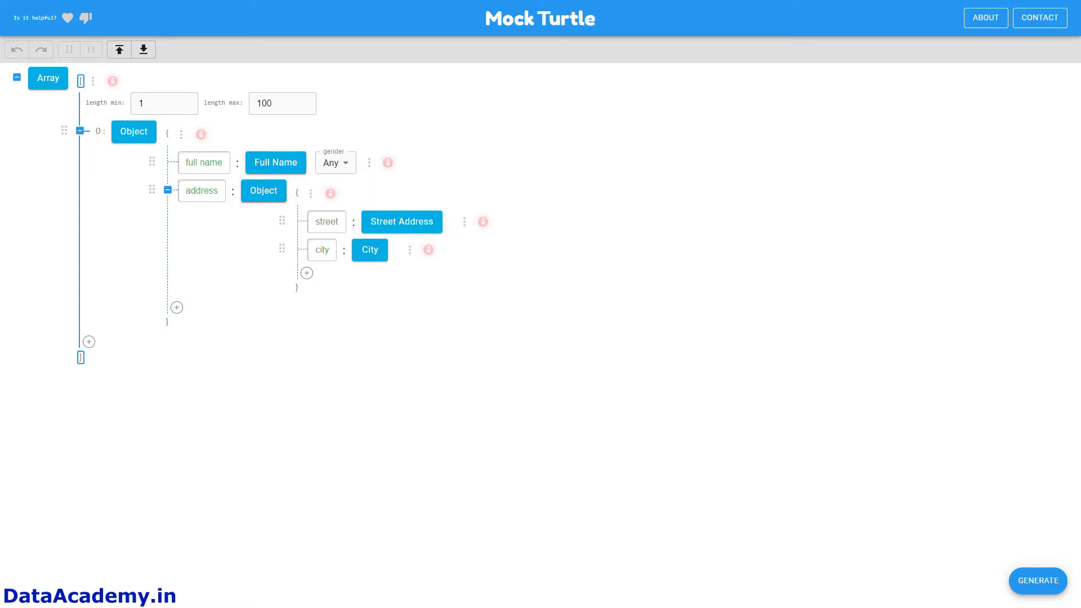
left_click(1037, 580)
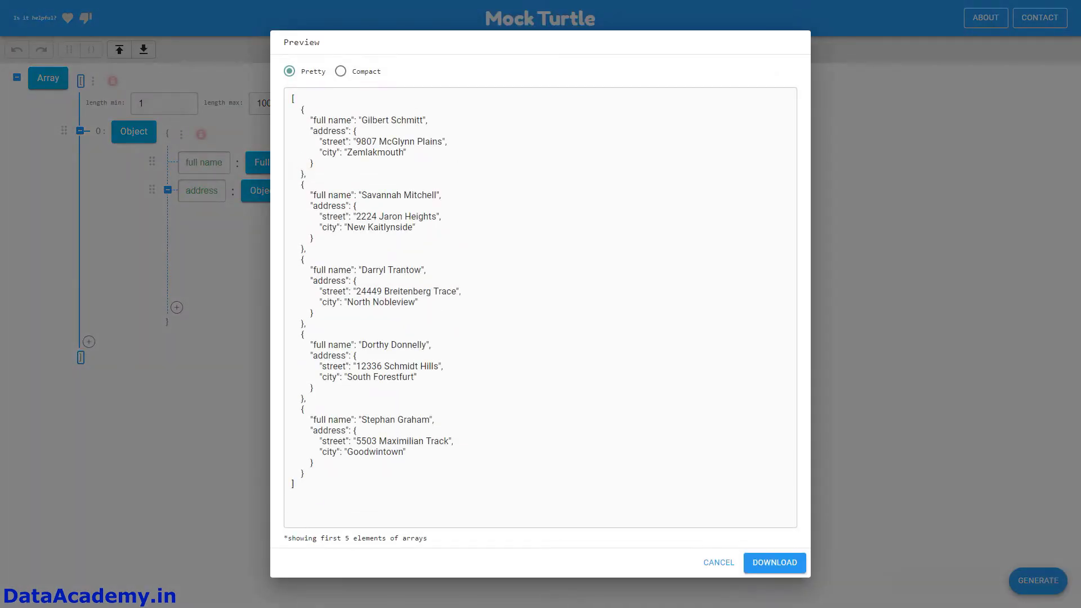
left_click_drag(308, 120, 332, 152)
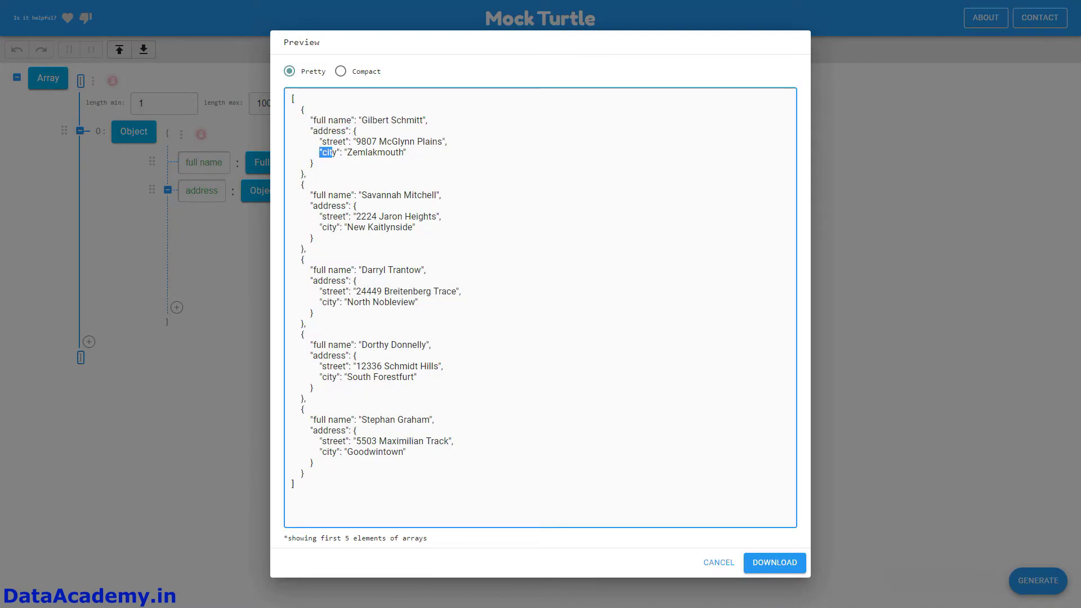
key("Escape")
left_click(1021, 591)
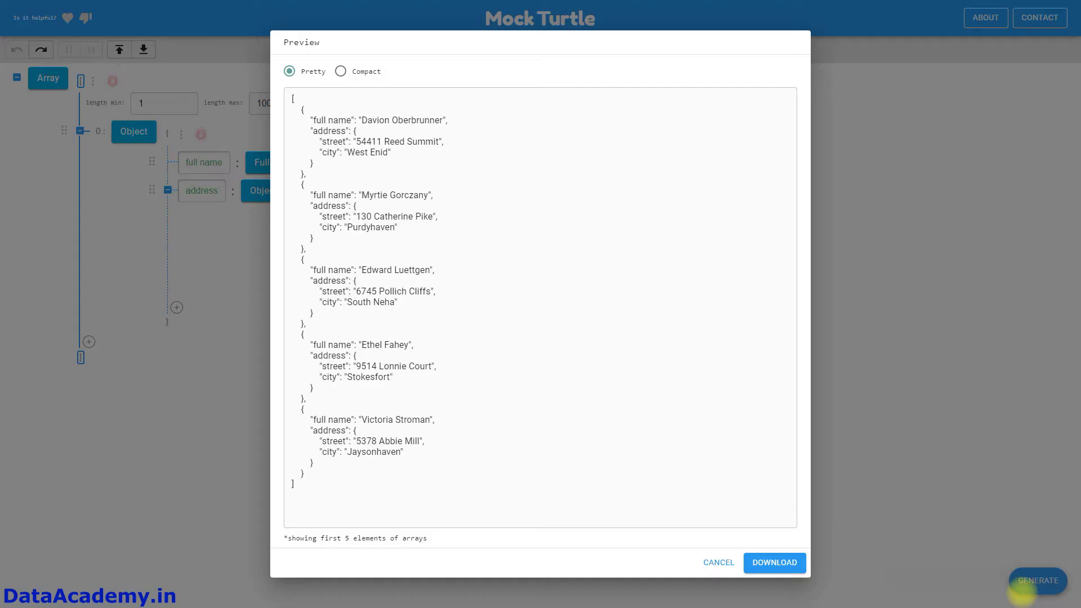
left_click(1022, 591)
left_click(1022, 591)
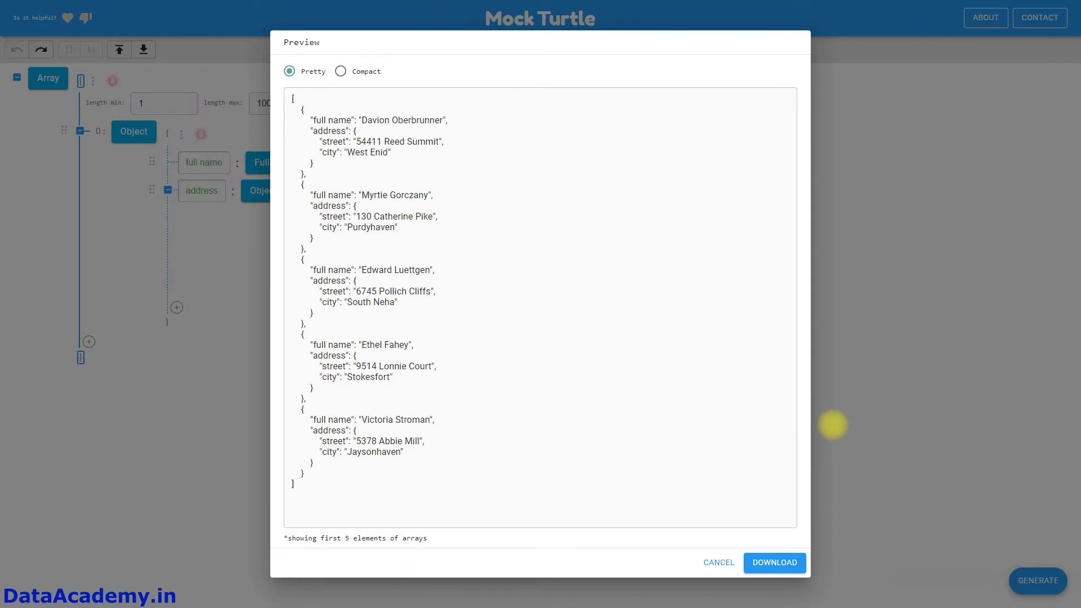
left_click(929, 461)
left_click(1035, 579)
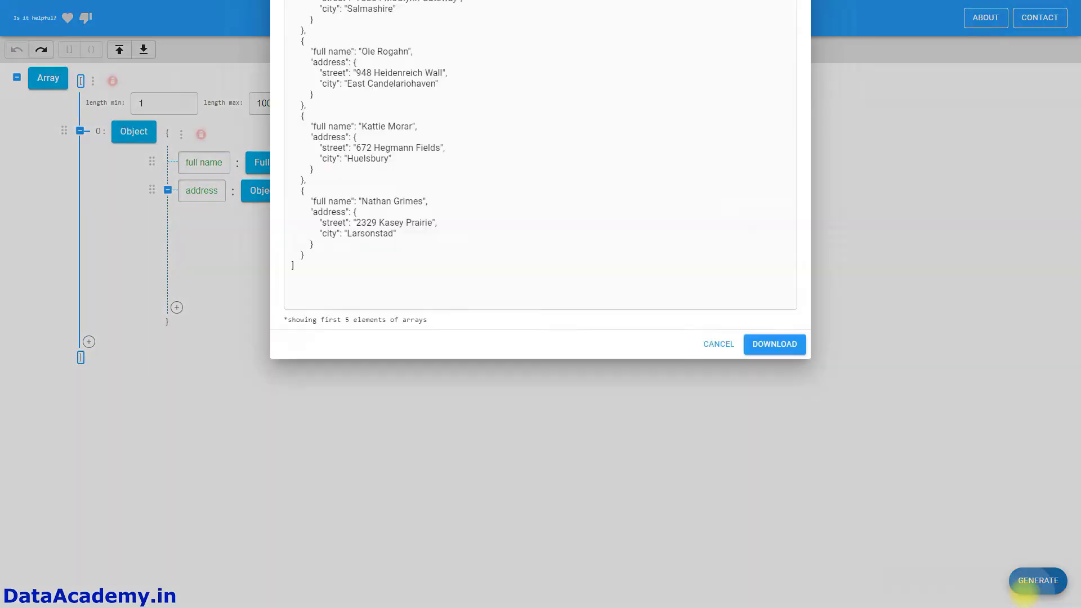
left_click(1035, 582)
left_click(1035, 581)
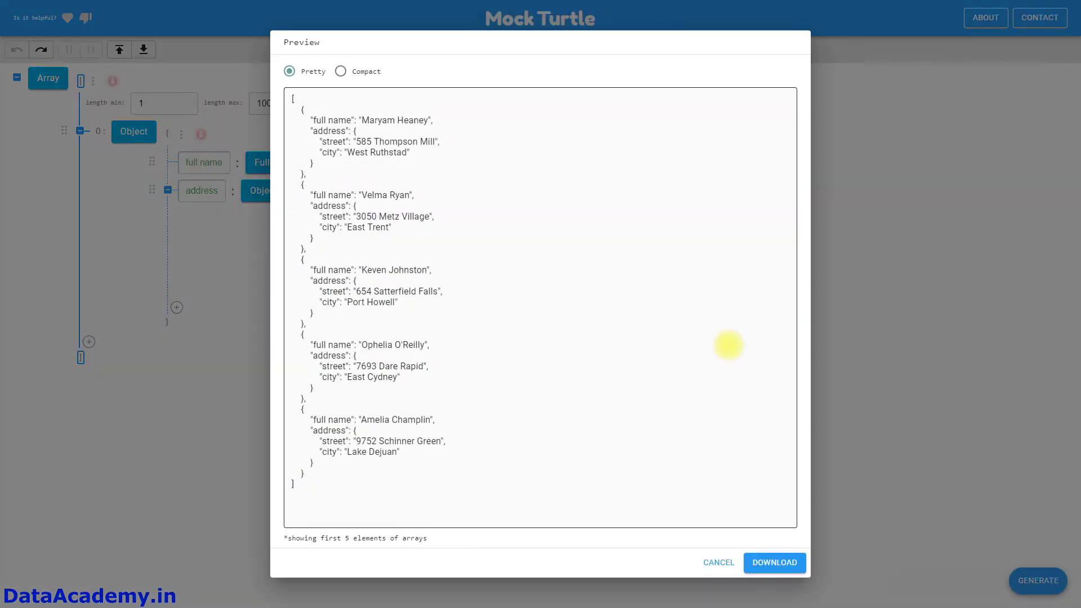
left_click(939, 467)
left_click(1037, 579)
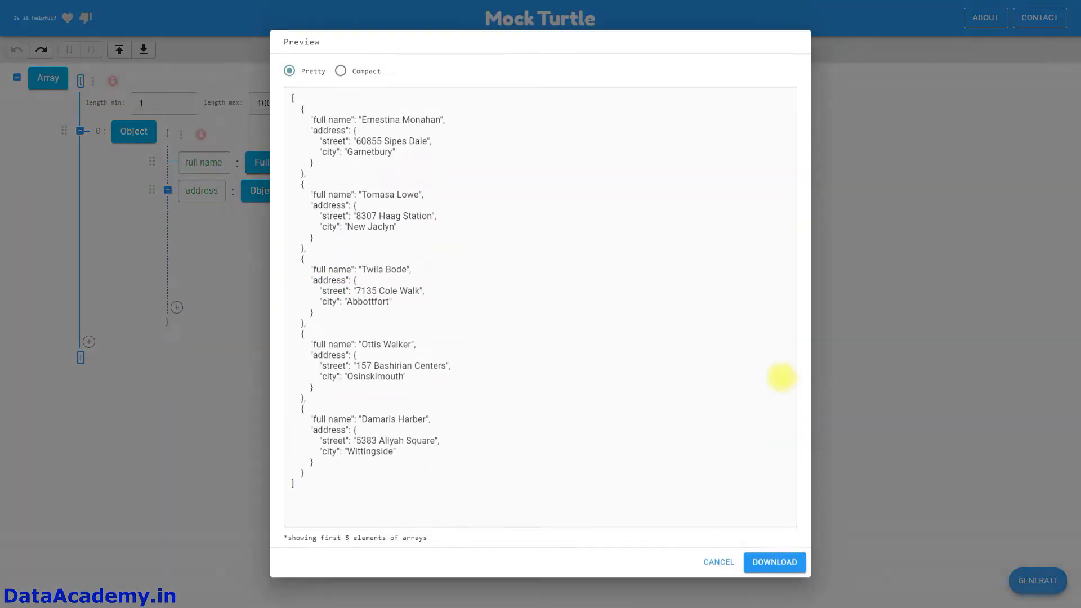
left_click(929, 504)
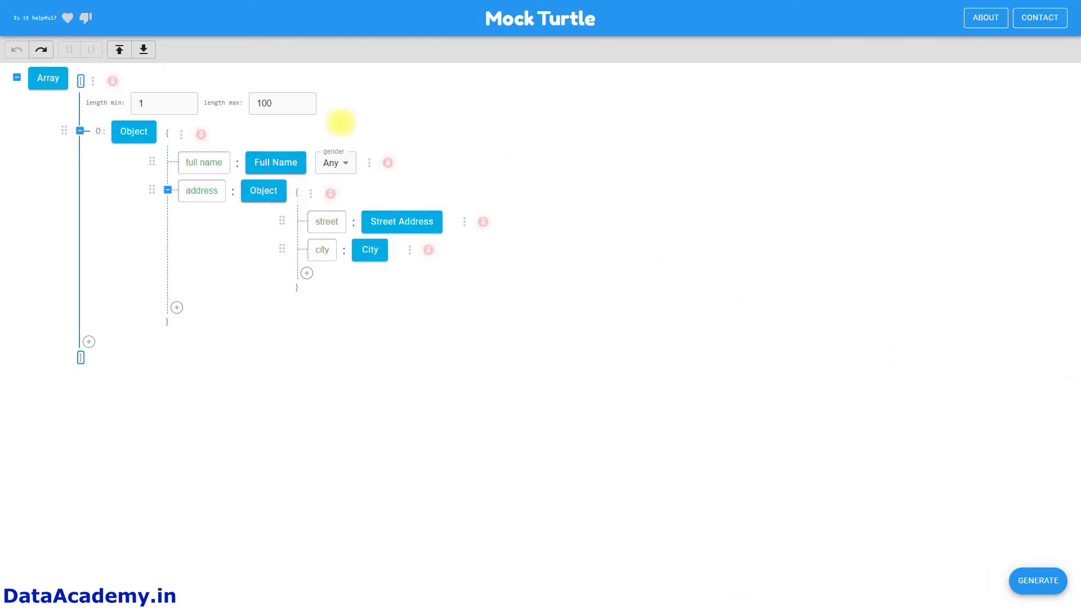
Delete the existing array schema and start a new schema with an Object root
left_click(113, 81)
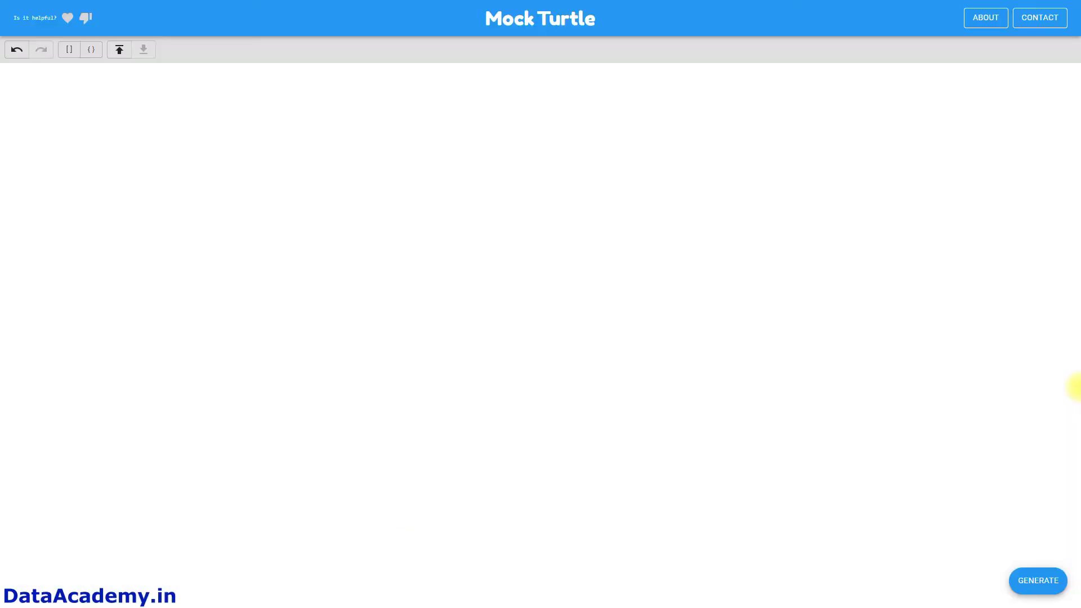
left_click(91, 49)
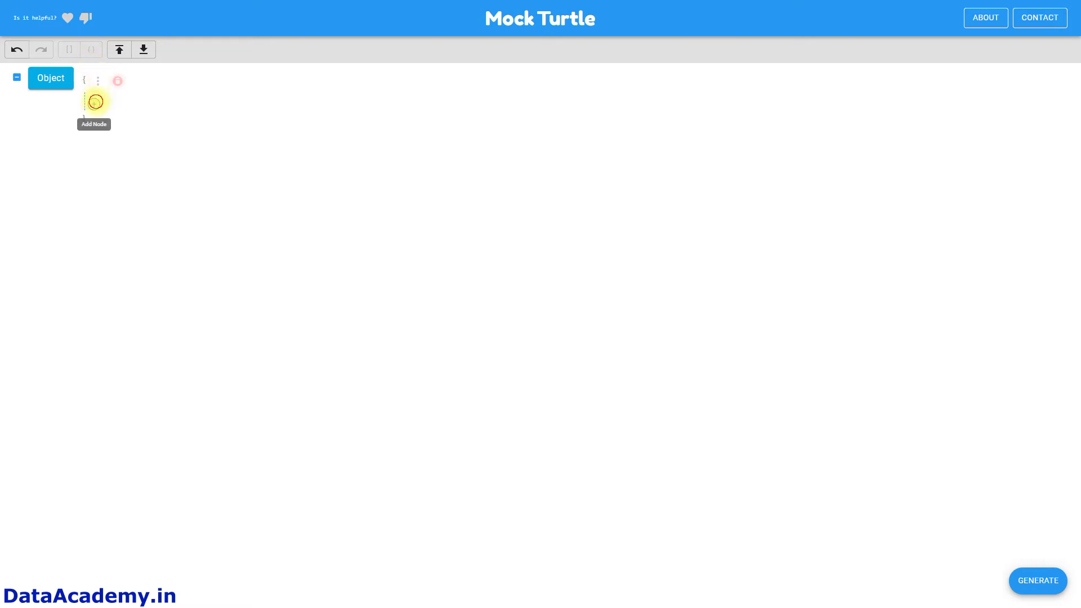
Add a company_name field with the Company Name value type
left_click(94, 104)
left_click(107, 109)
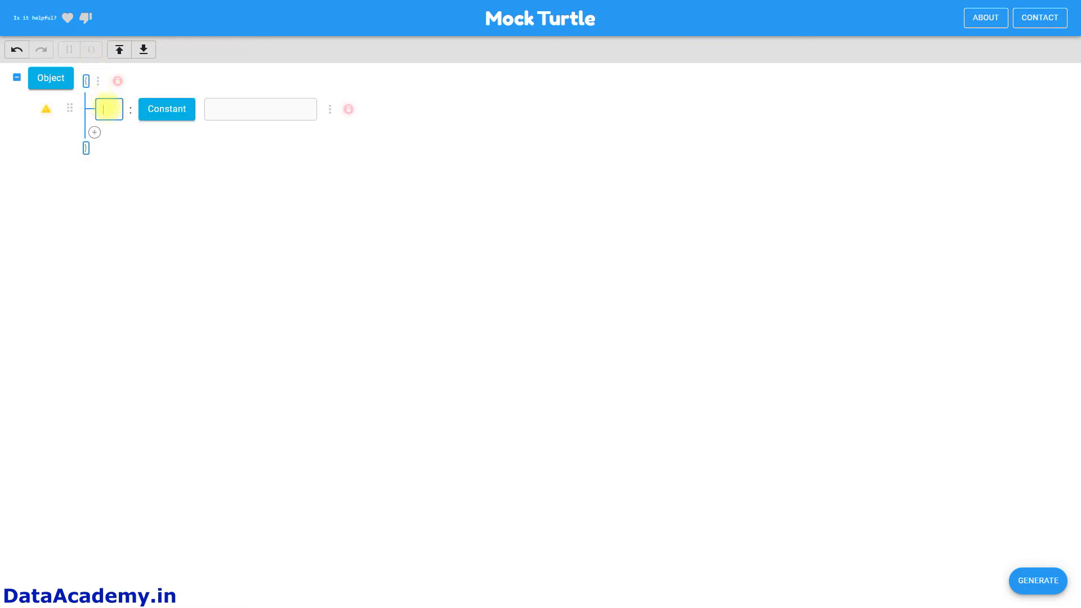
type("com")
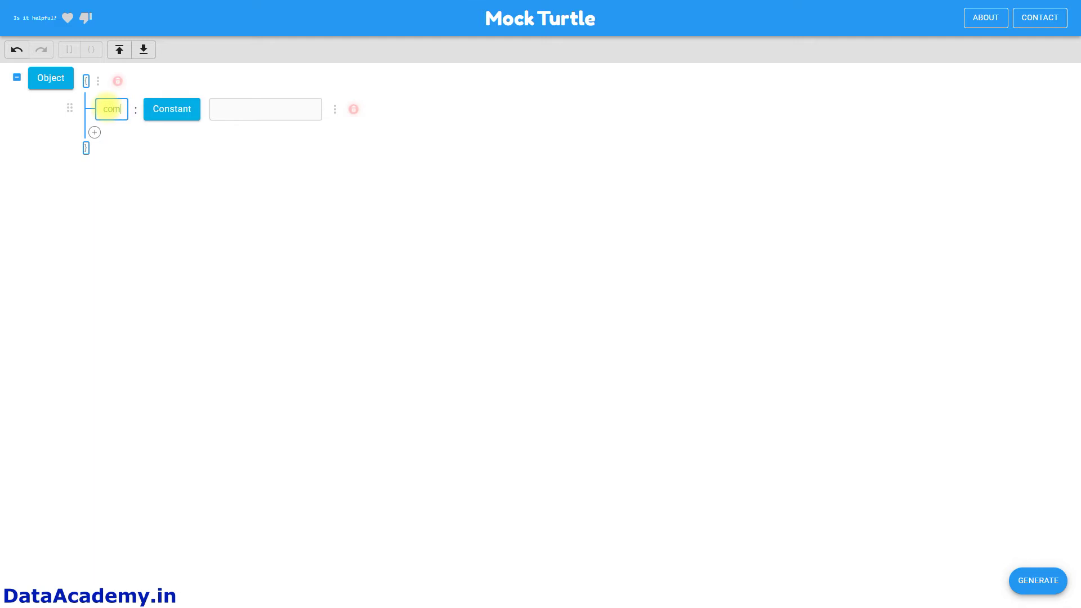
type("pany_name")
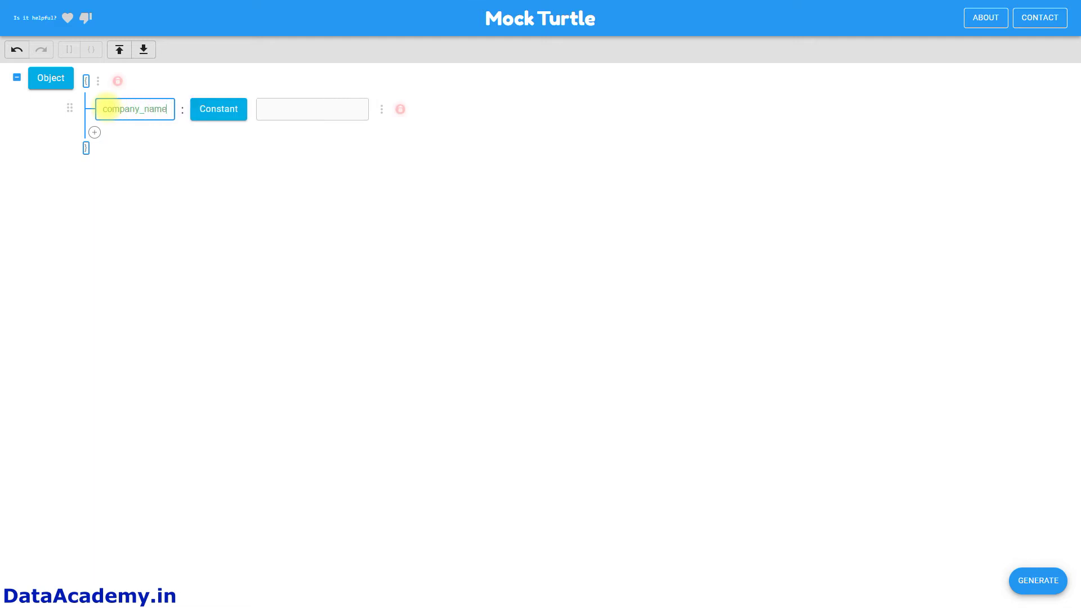
left_click(212, 109)
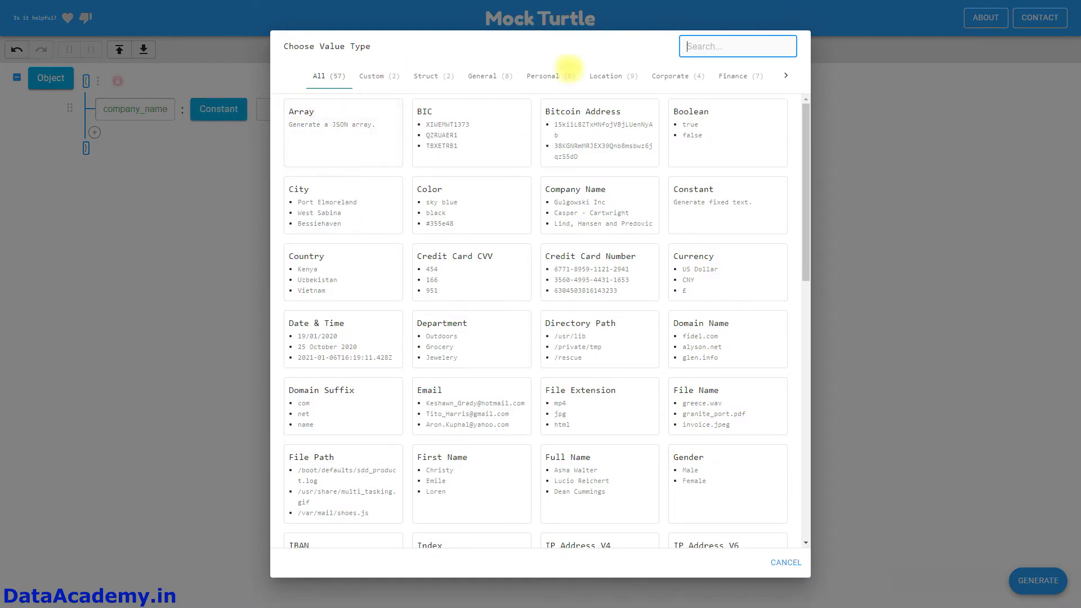
type("compa")
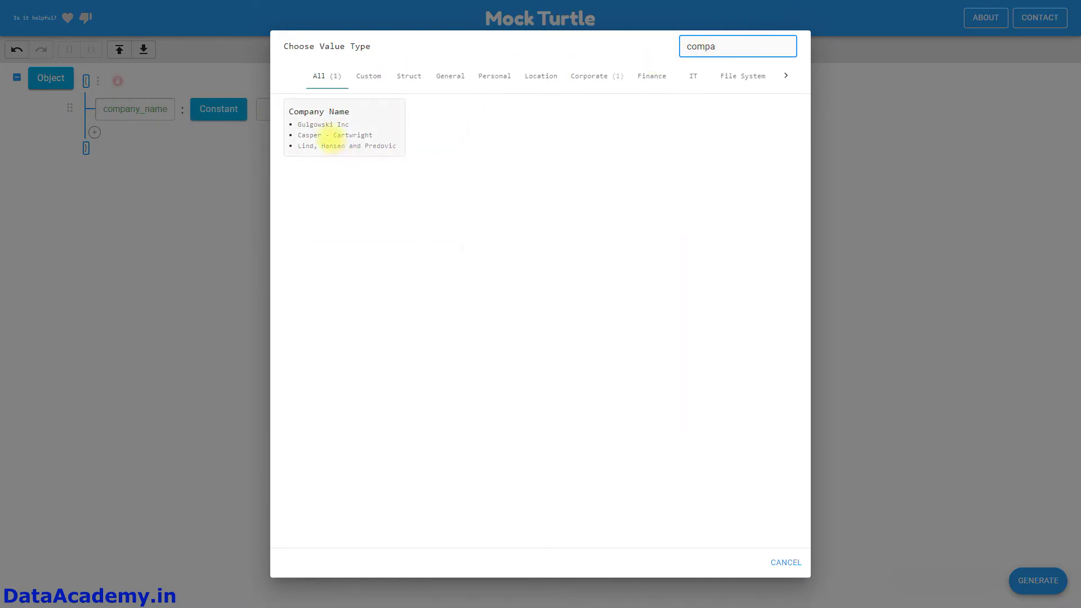
left_click(327, 135)
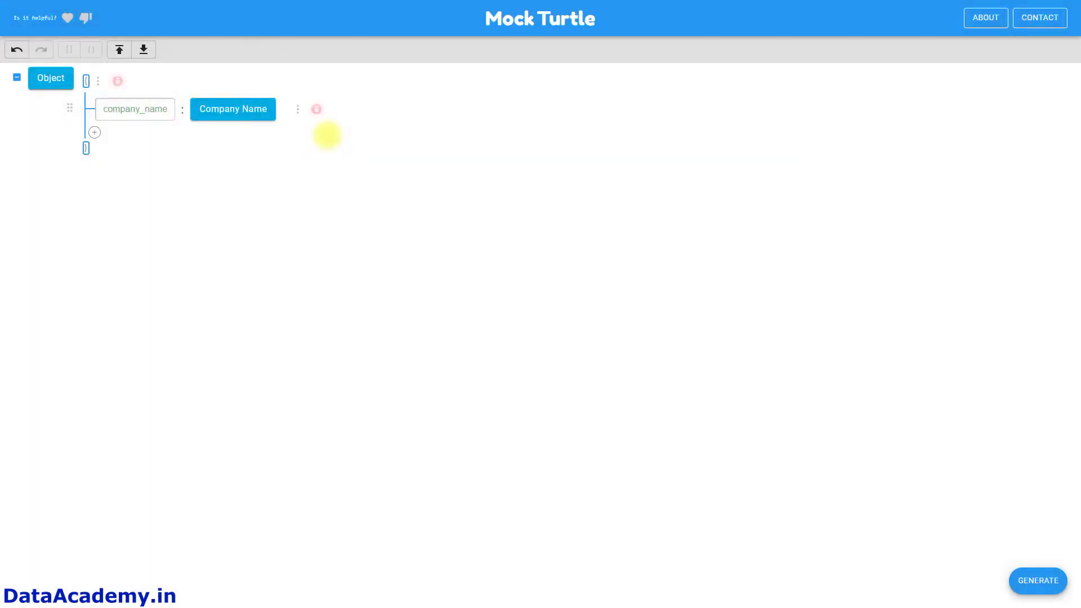
Add a second field named shipments, lowercase, and set its type to Array
left_click(94, 132)
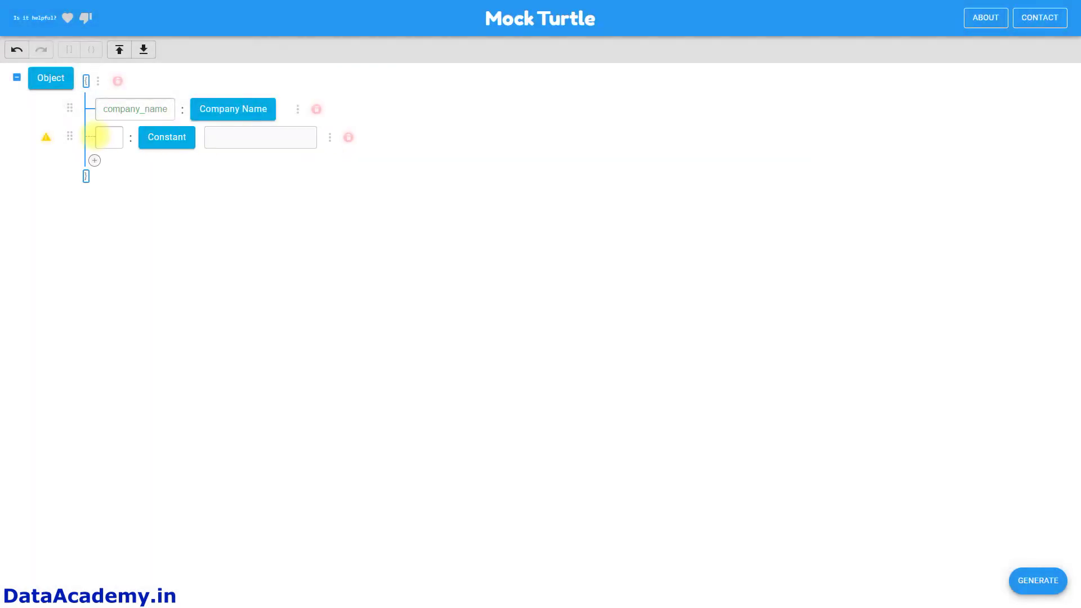
left_click(107, 137)
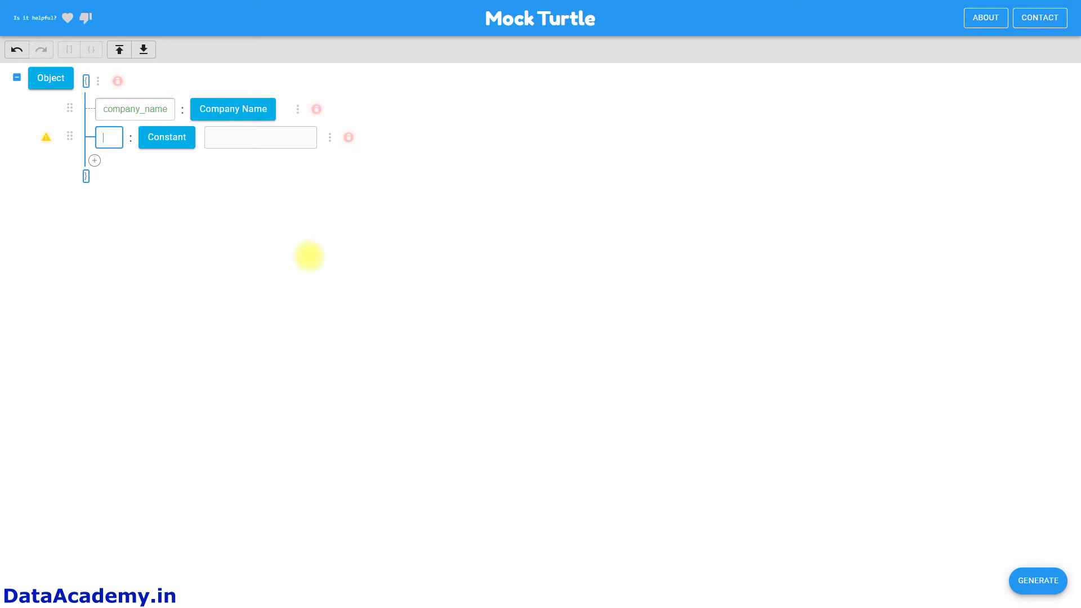
type("Shipments")
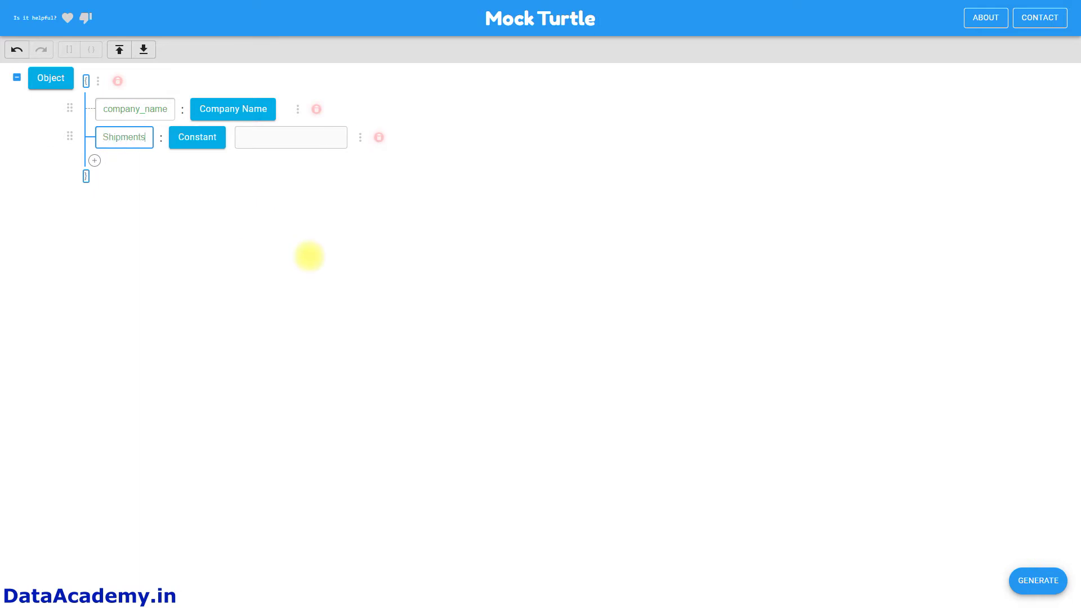
key("Home")
key("Delete")
type("s")
left_click(187, 144)
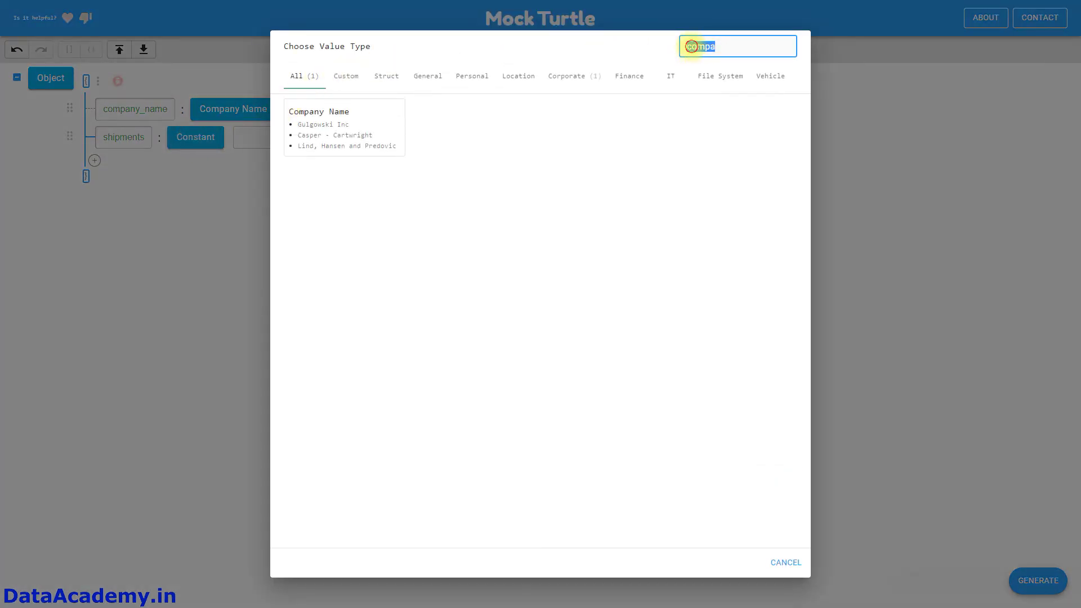
key("BackSpace")
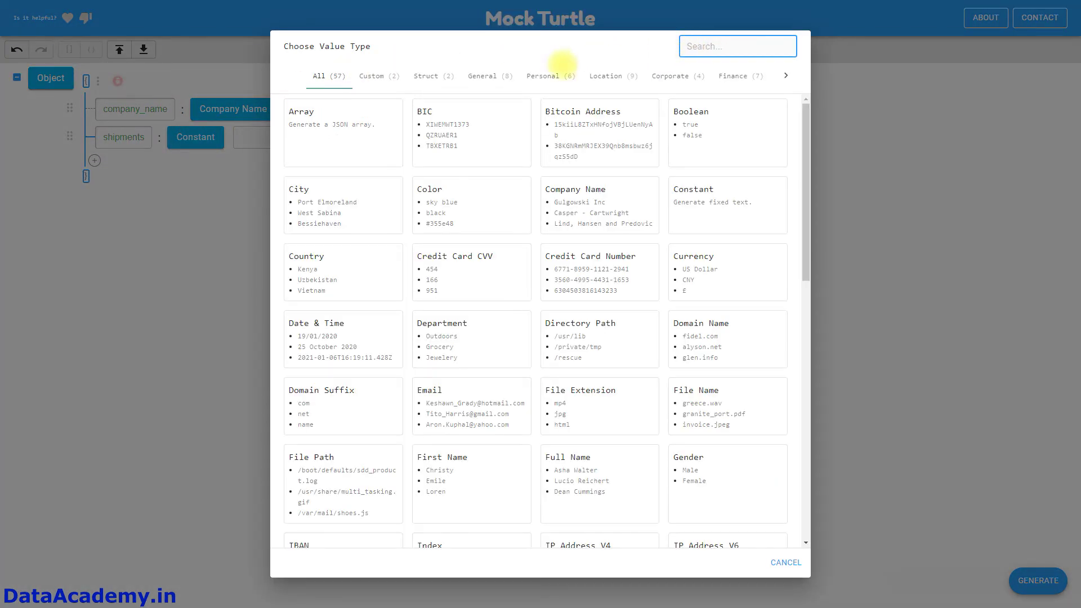
left_click(432, 74)
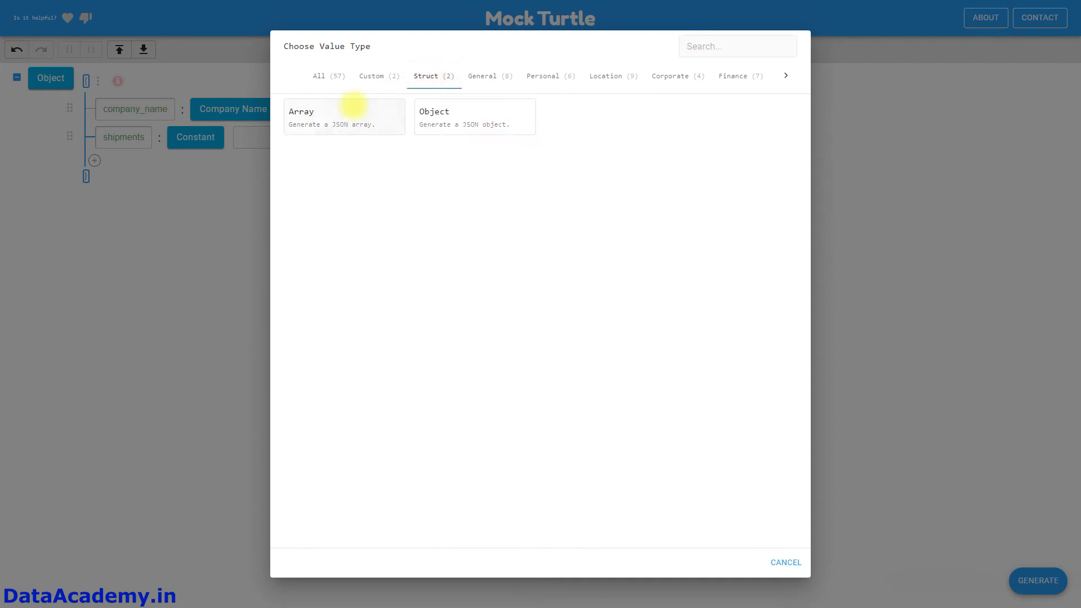
left_click(337, 109)
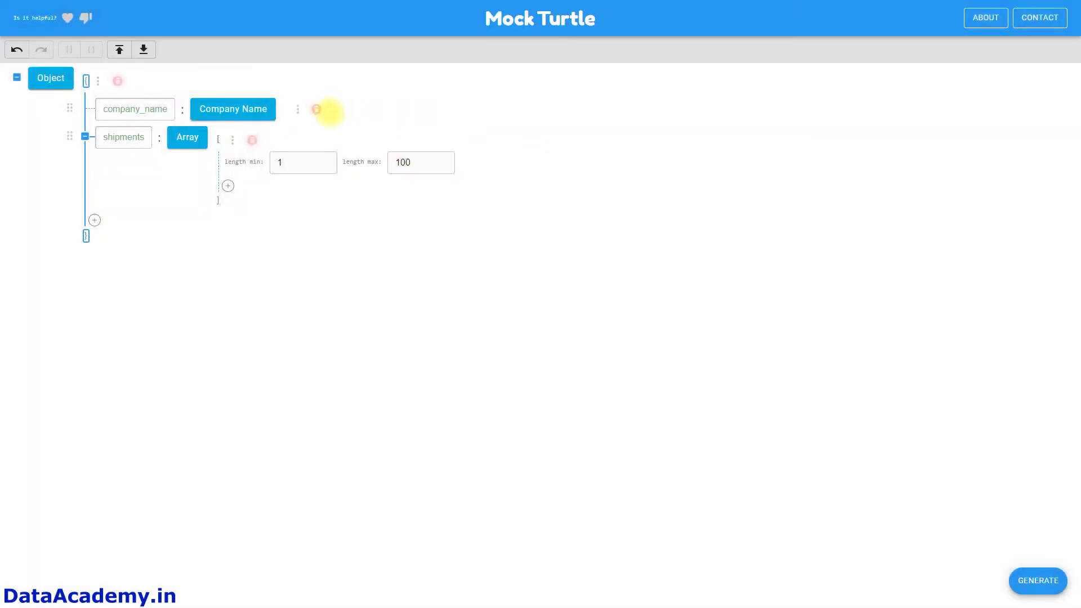
Set the shipments maximum length to 5 and make each item an Object
double_click(426, 162)
type("5")
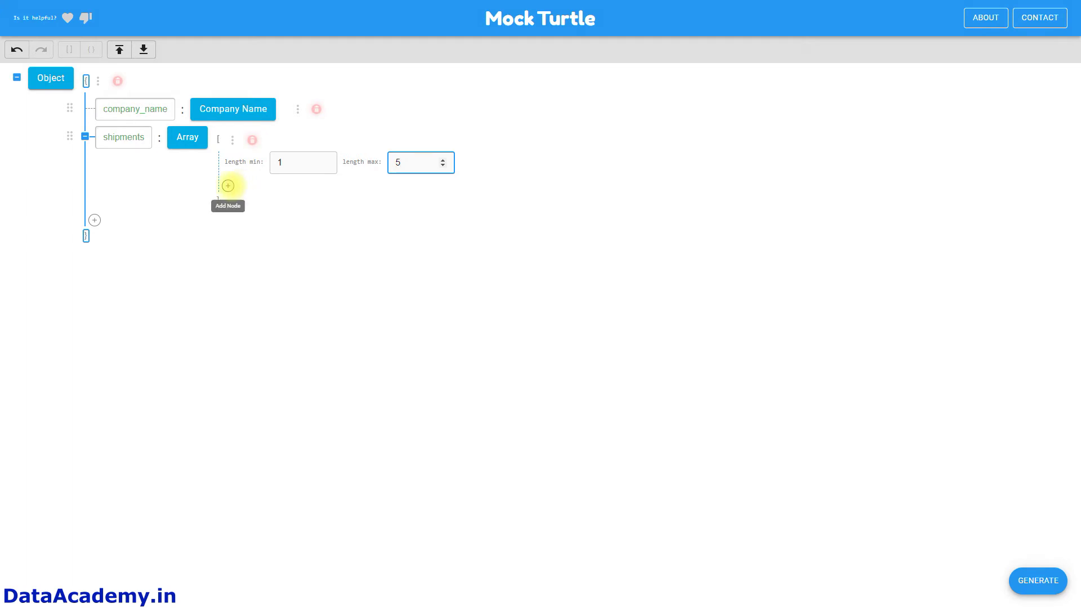
left_click(228, 186)
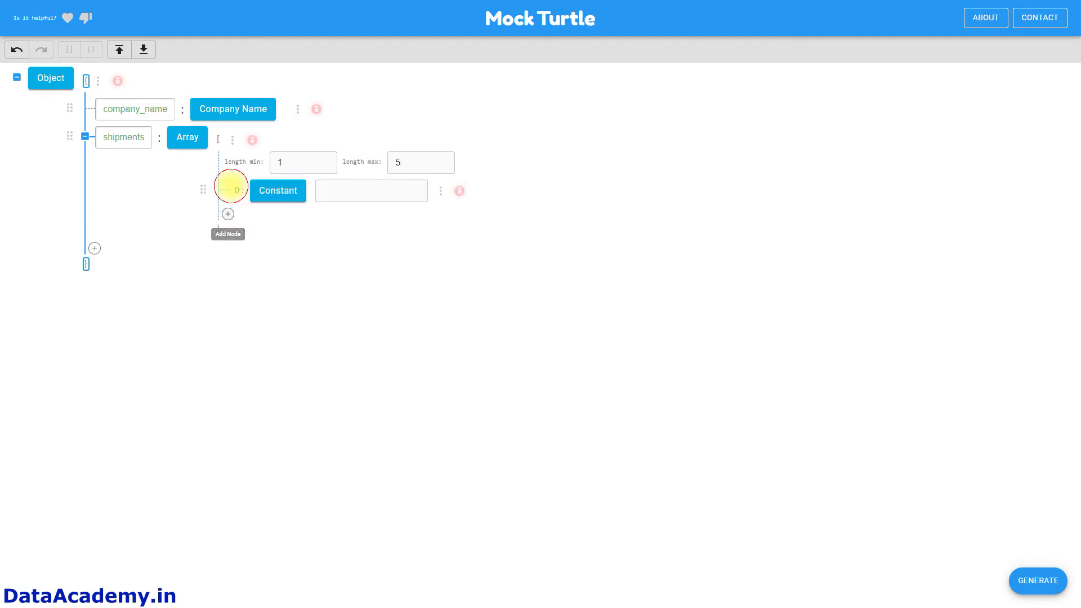
left_click(262, 190)
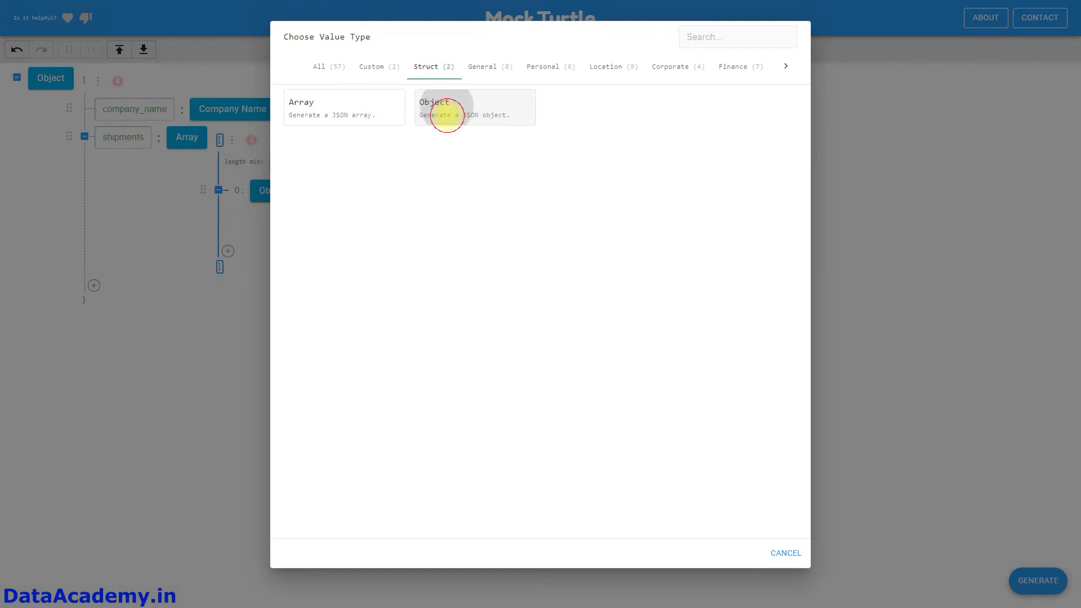
left_click(444, 114)
Add a shipping_date Date & Time field ending 02/15/2021 in DD/MM/YYYY format
left_click(316, 217)
type("ship")
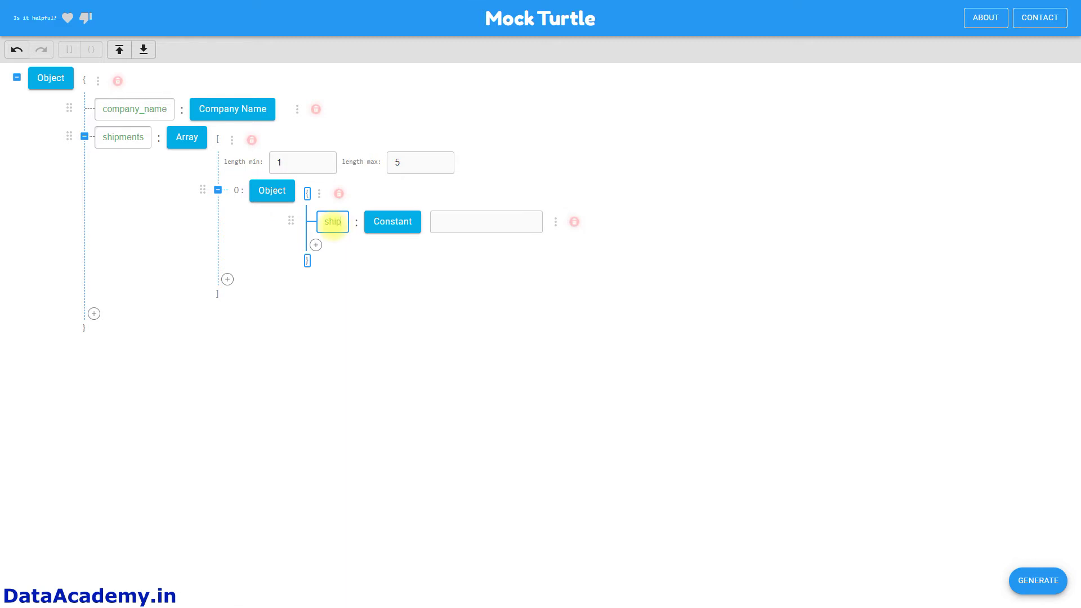
type("ping_date")
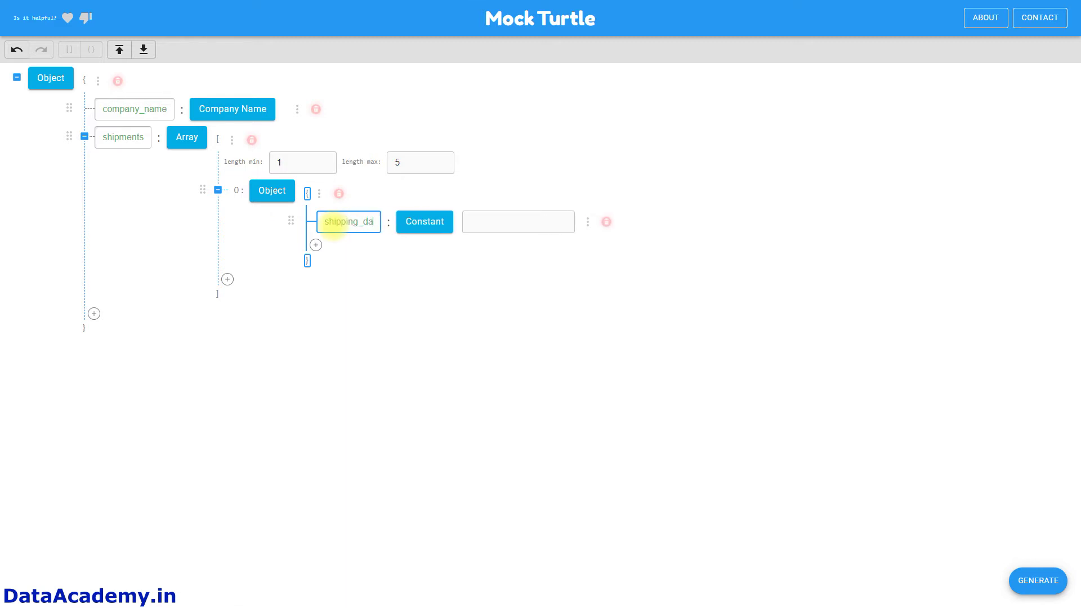
left_click(434, 222)
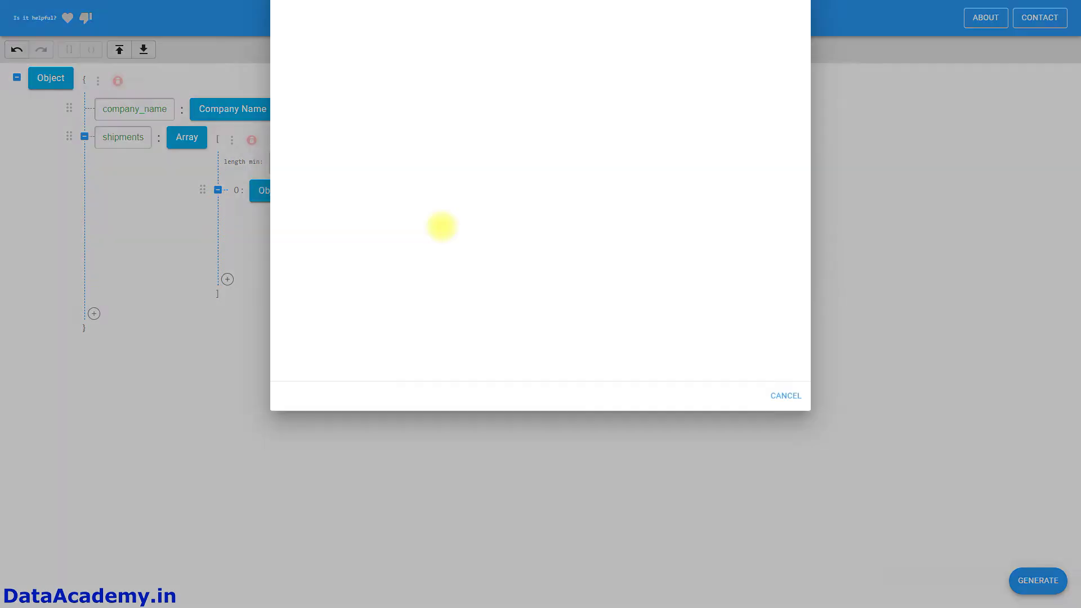
left_click(318, 75)
left_click(718, 45)
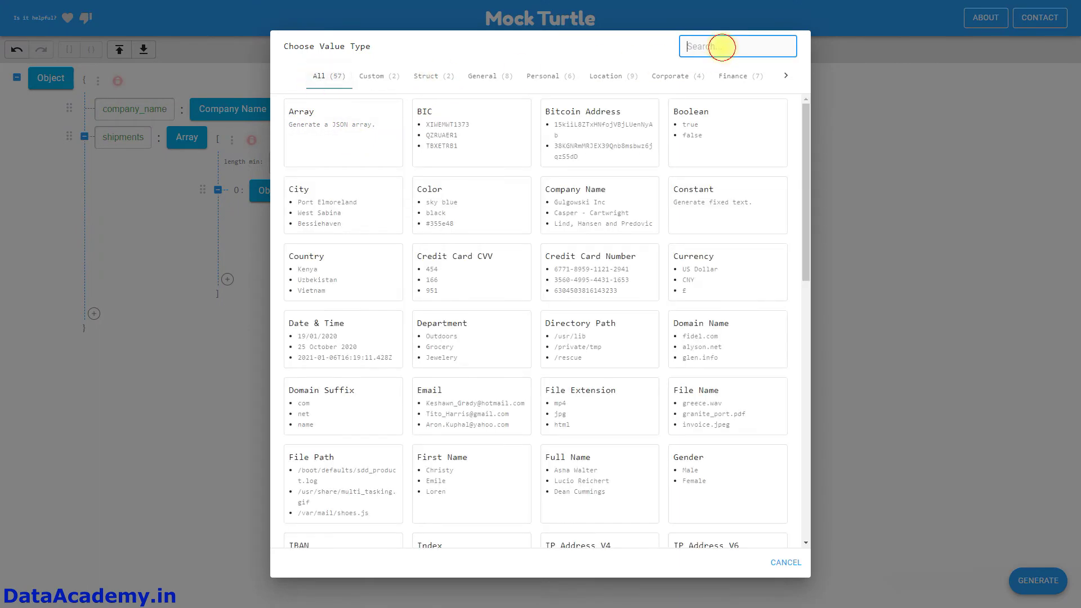
type("da")
left_click(327, 141)
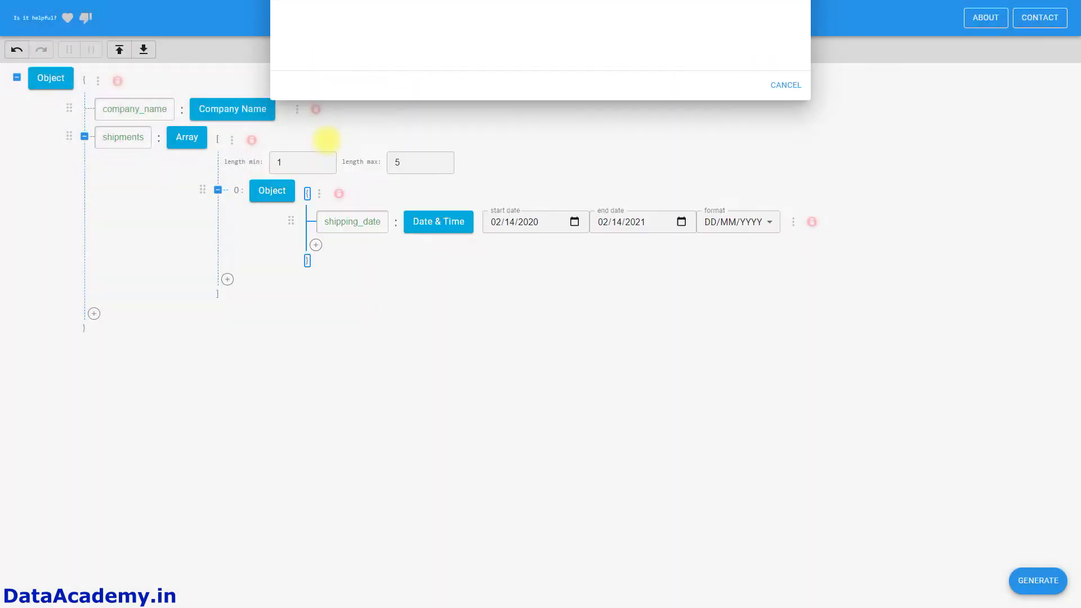
left_click(680, 222)
left_click(619, 314)
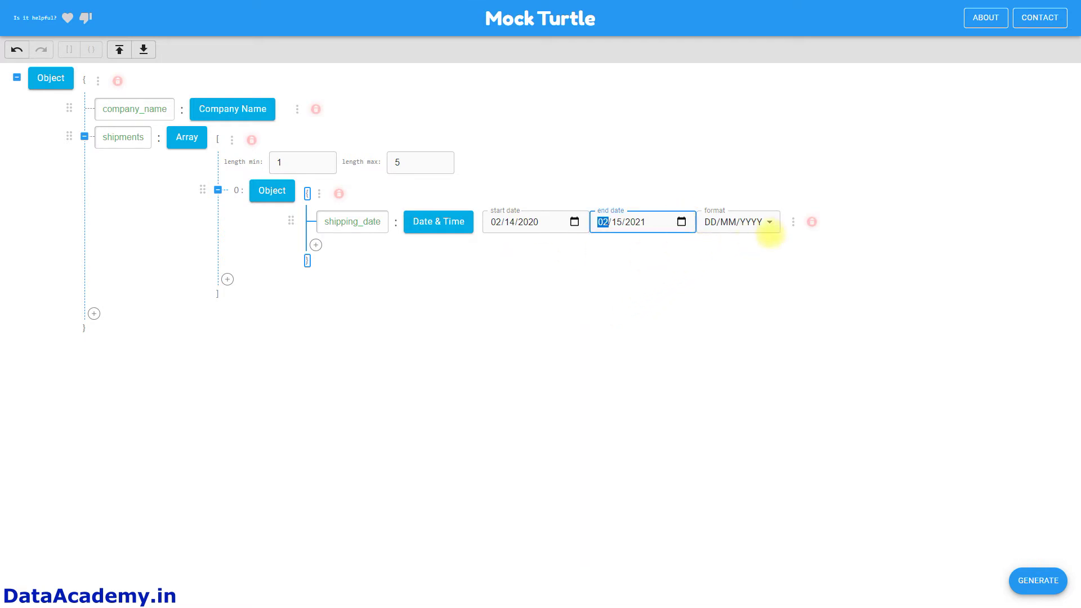
left_click(768, 221)
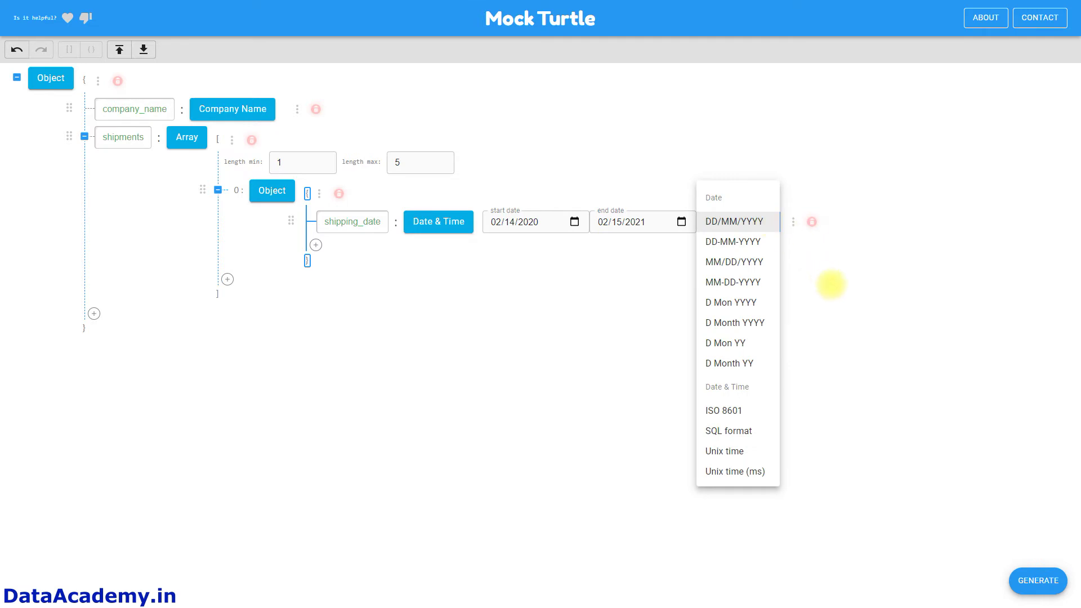
left_click(831, 285)
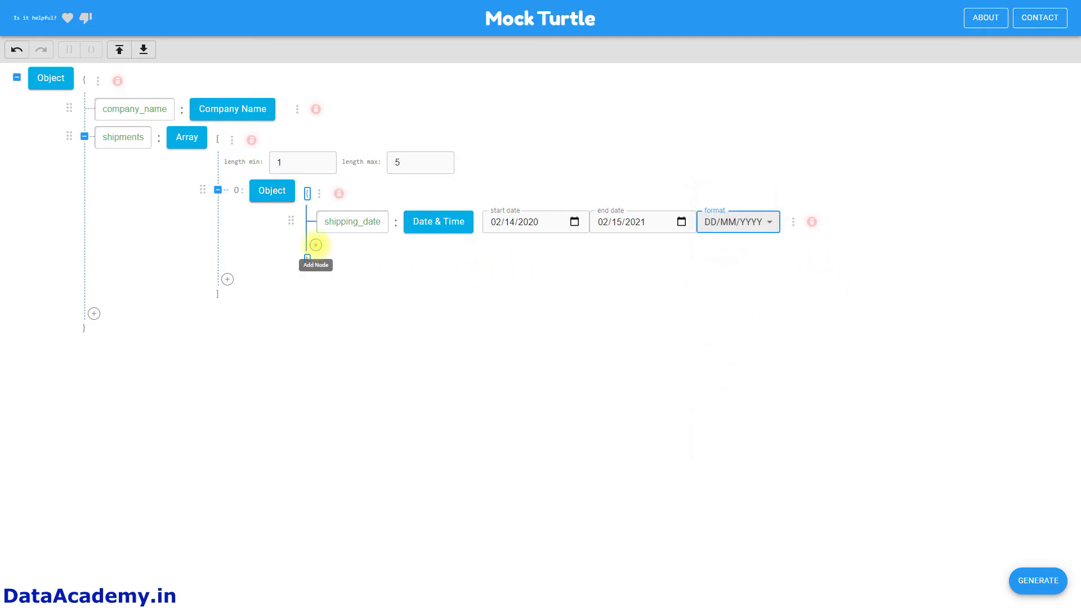
left_click(316, 245)
Add an orders field to the shipment object and make it an Array
left_click(331, 250)
left_click(331, 249)
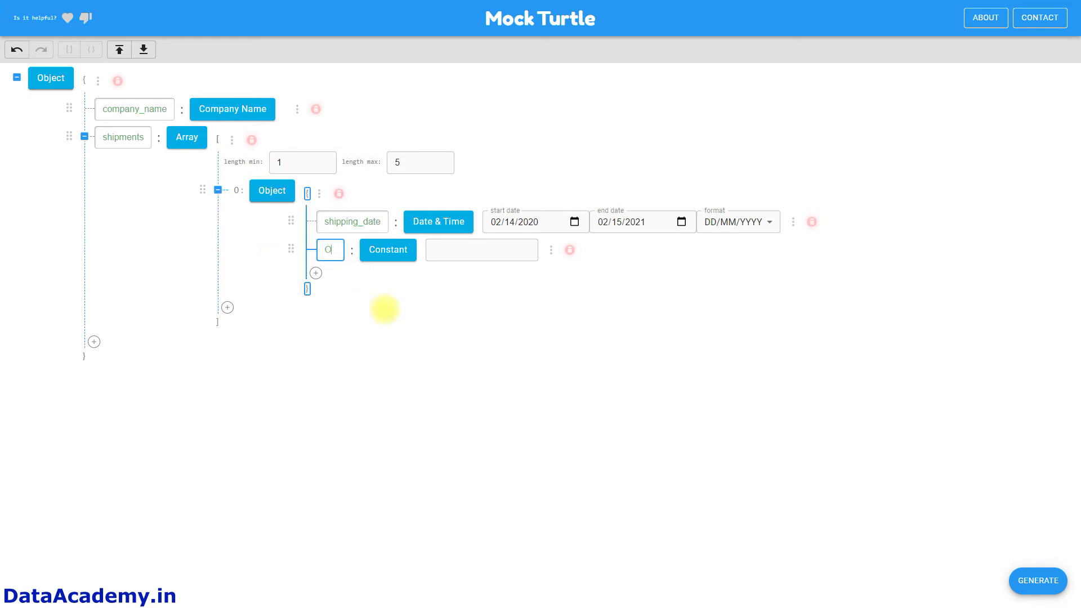
type("orders")
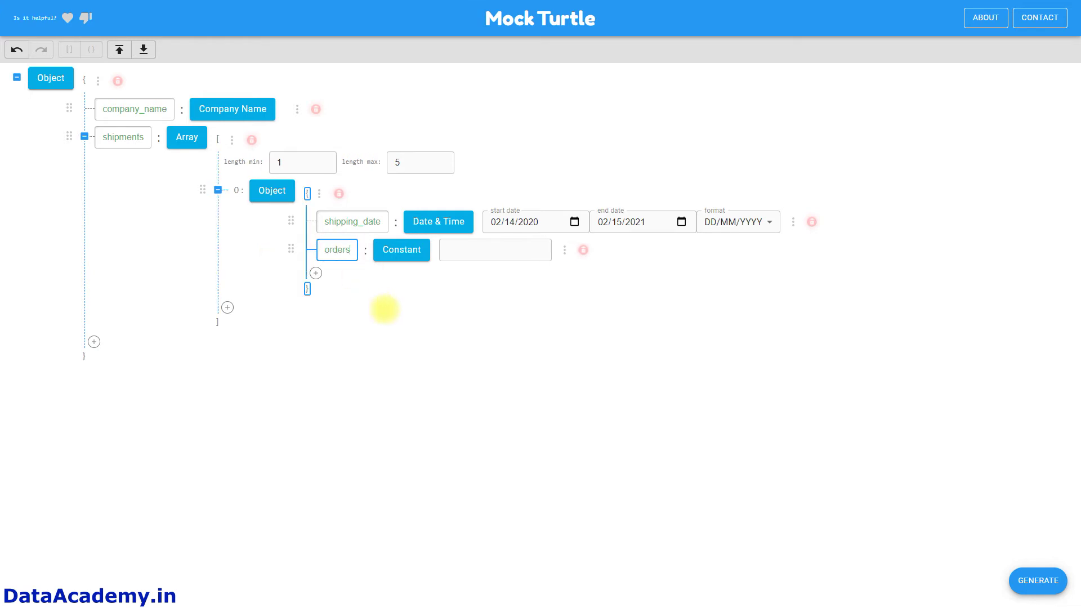
left_click(381, 250)
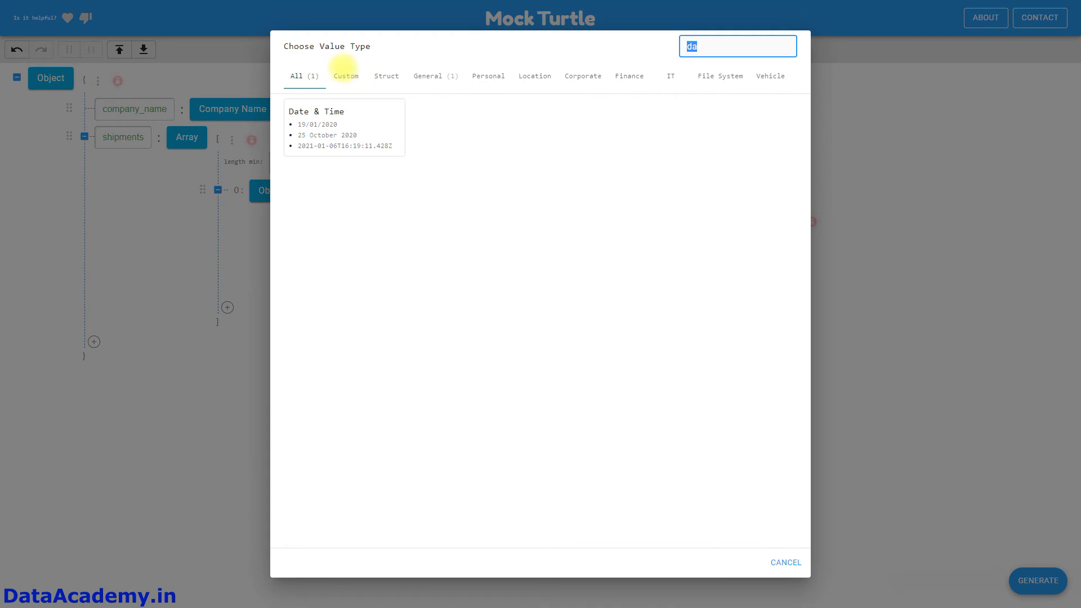
key("BackSpace")
type("arra")
left_click(325, 119)
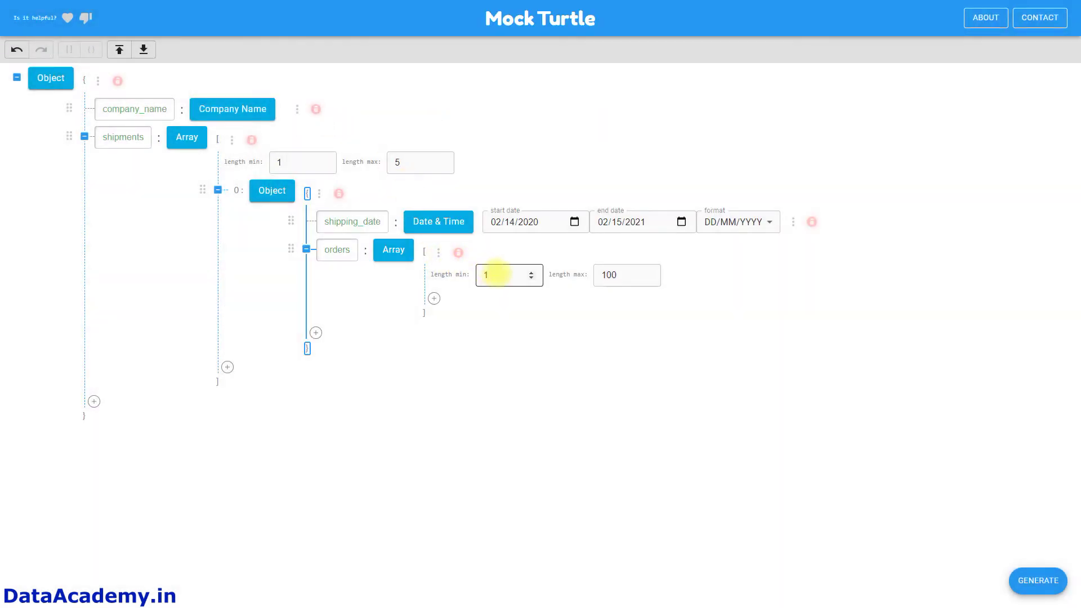
Set the orders maximum length to 2 and make each order item an Object
double_click(609, 274)
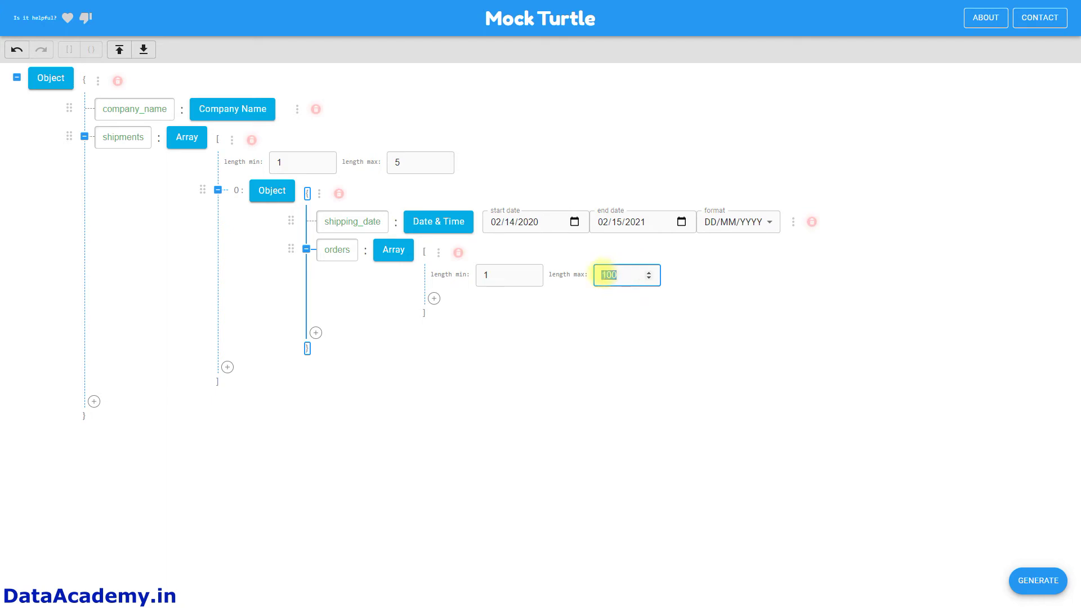
type("2")
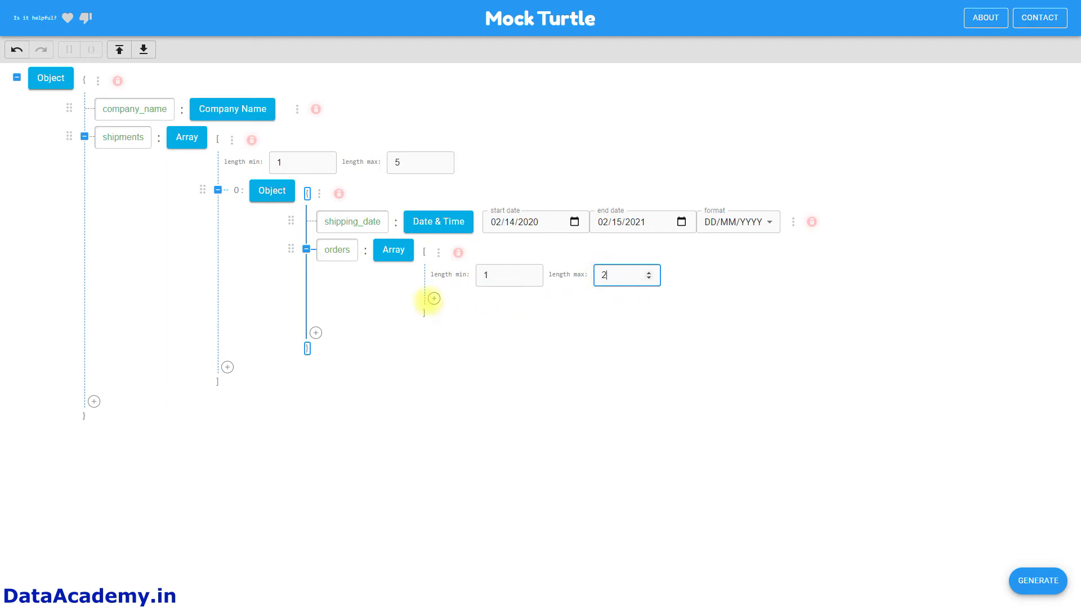
left_click(433, 298)
left_click(488, 302)
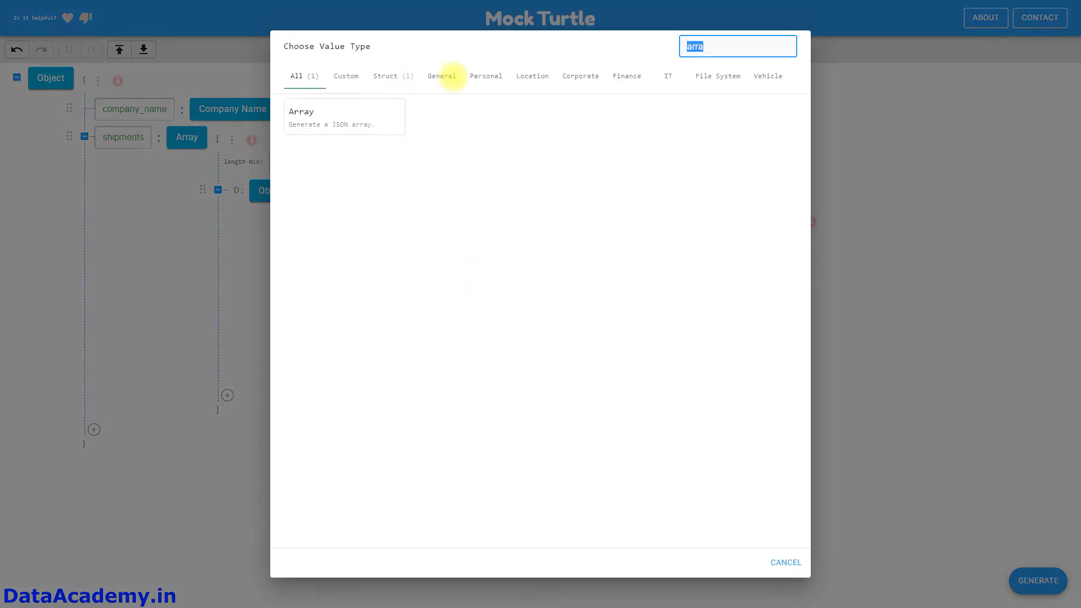
left_click(401, 75)
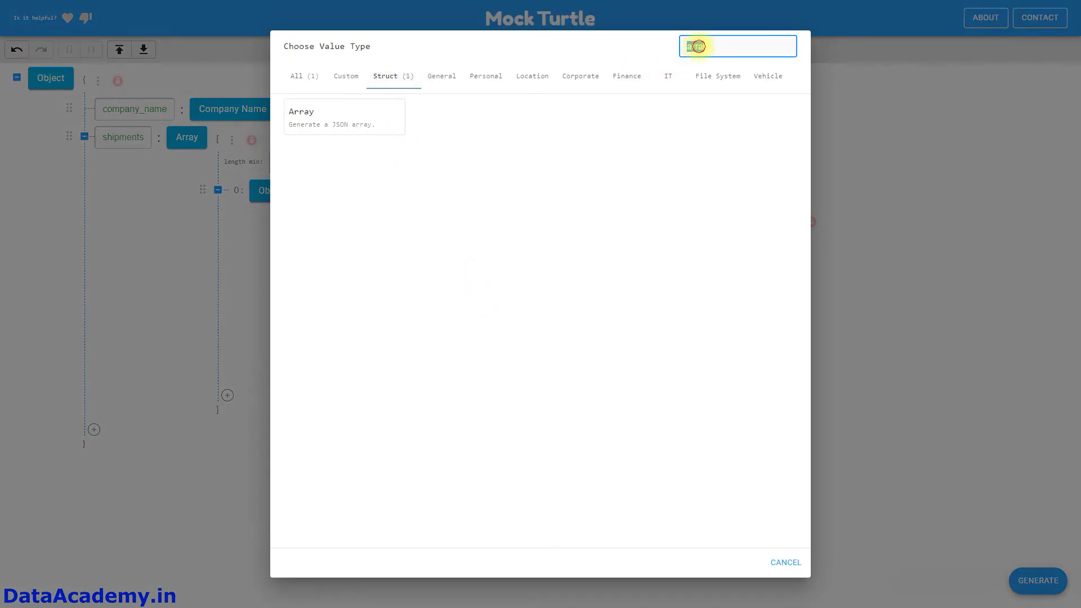
key("BackSpace")
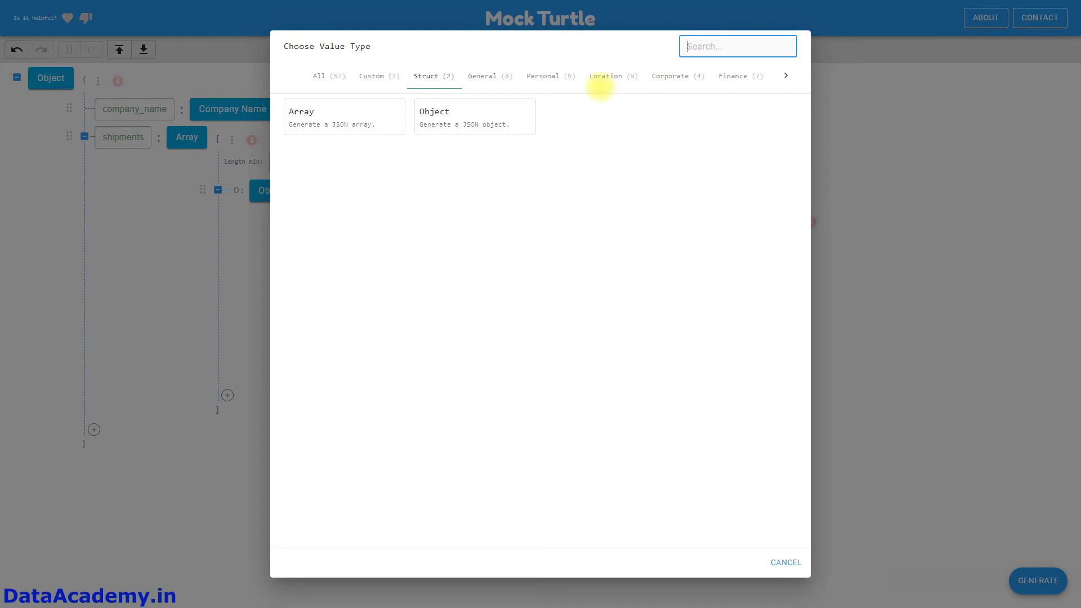
left_click(472, 109)
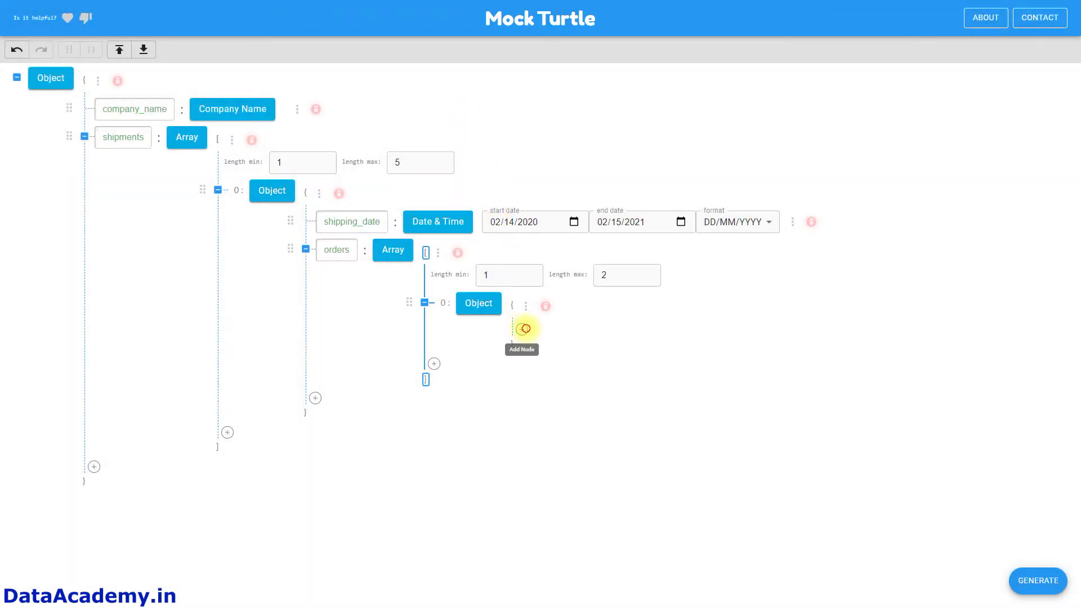
Add an order_id field to the order object that generates UUIDs
left_click(522, 329)
type("order_id")
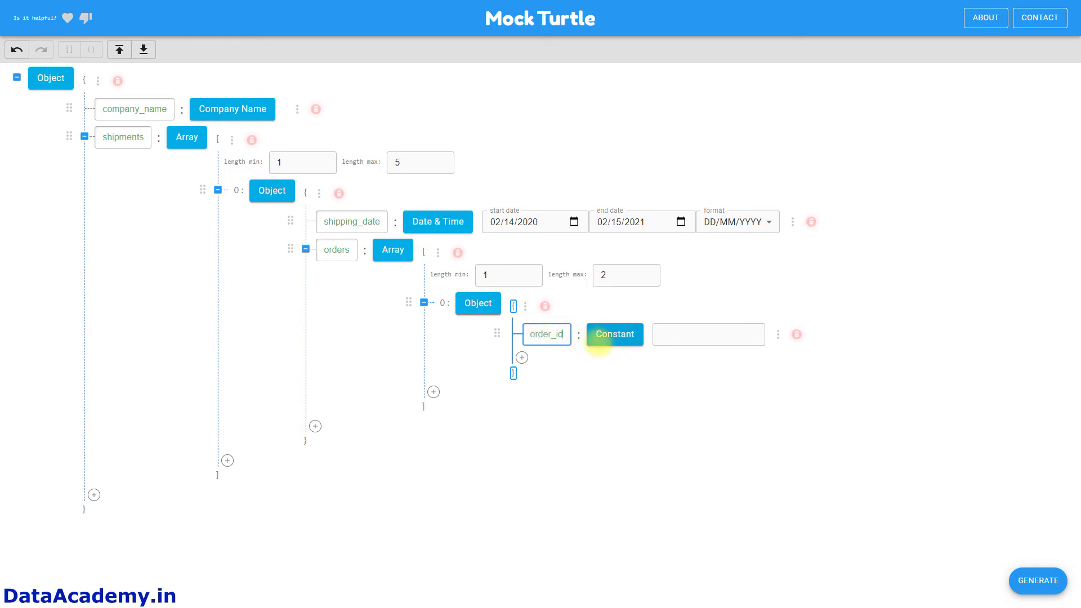
left_click(602, 336)
left_click(312, 69)
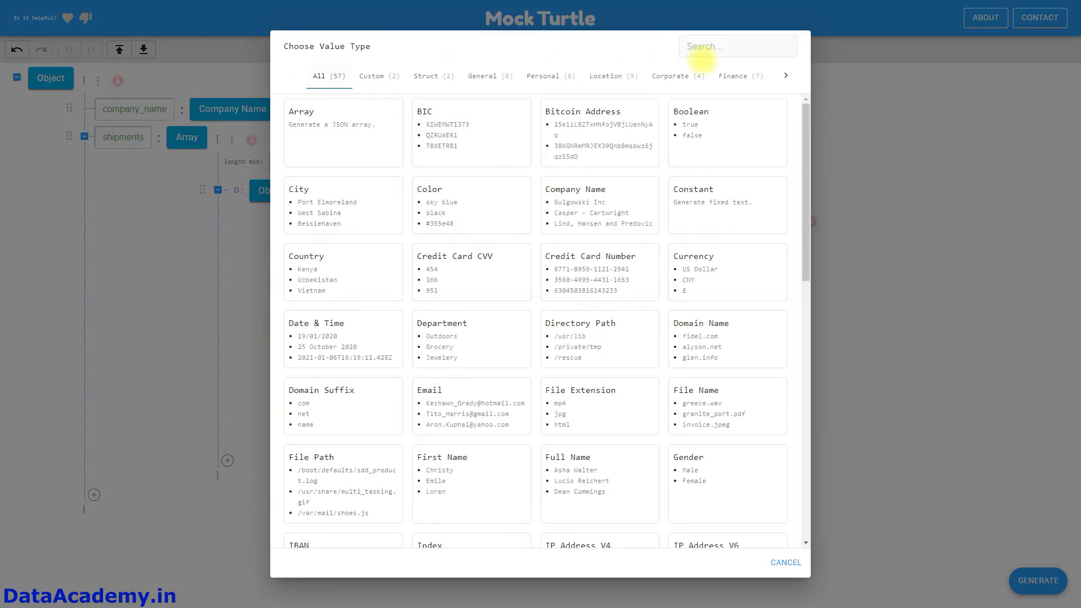
left_click(695, 50)
type("uuid")
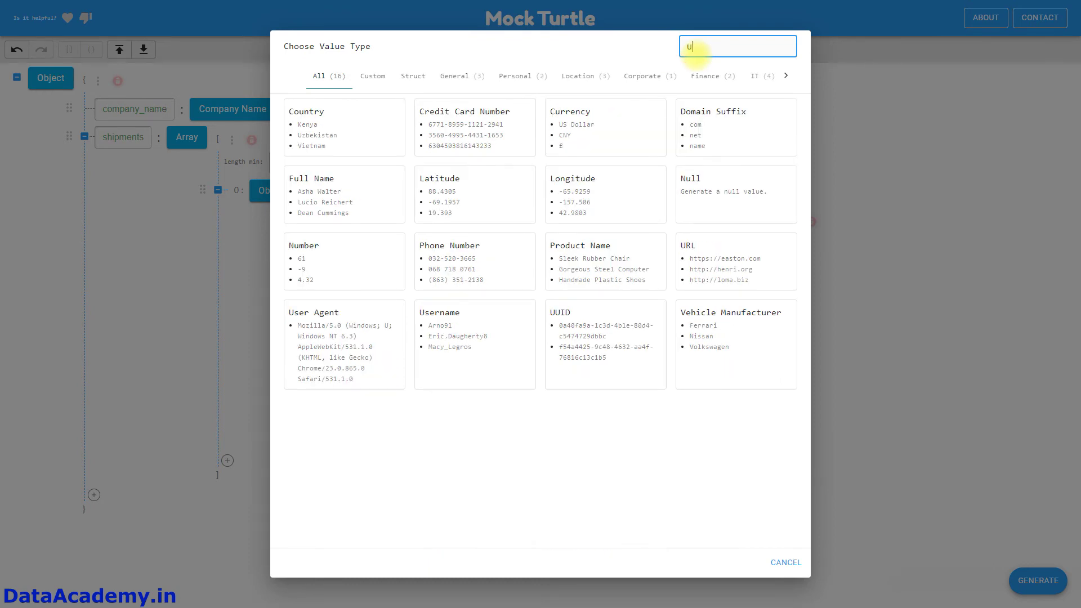
left_click(331, 117)
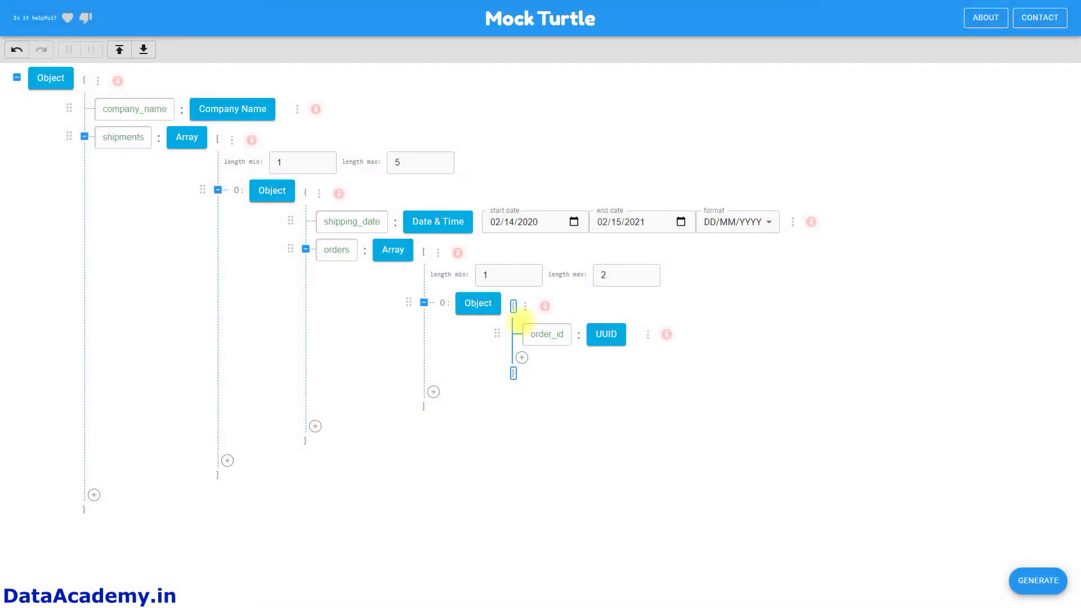
Add a product_name field with the Product Name value type
left_click(521, 358)
left_click(539, 366)
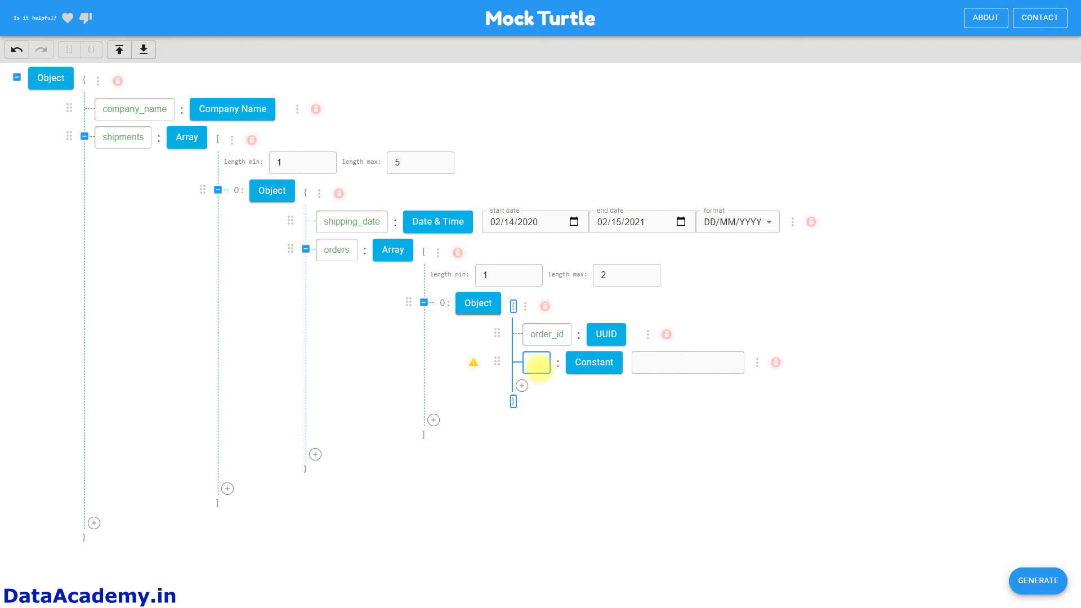
type("product")
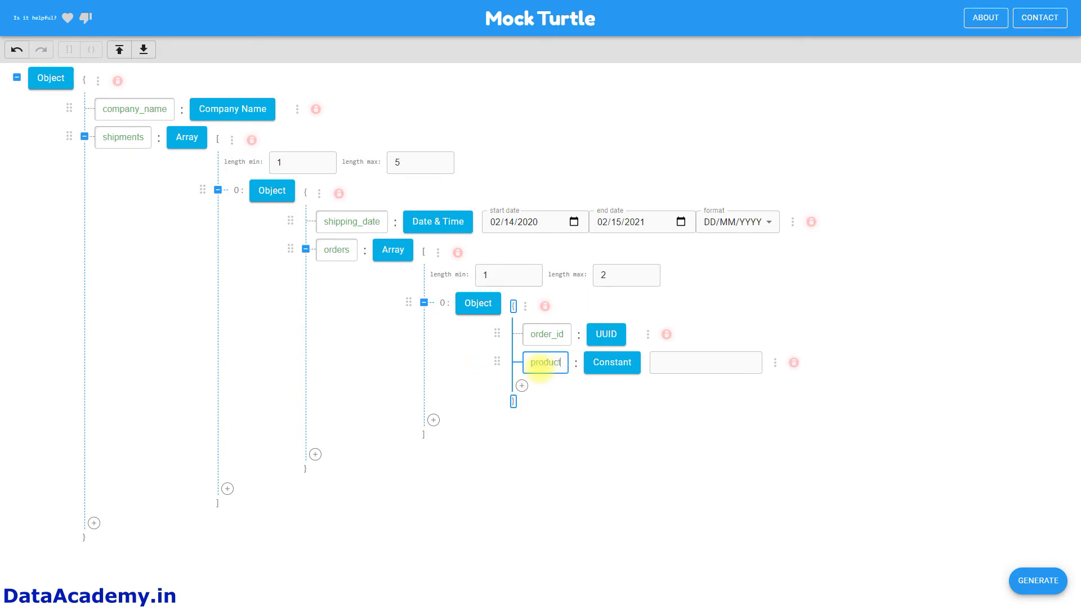
type("_name")
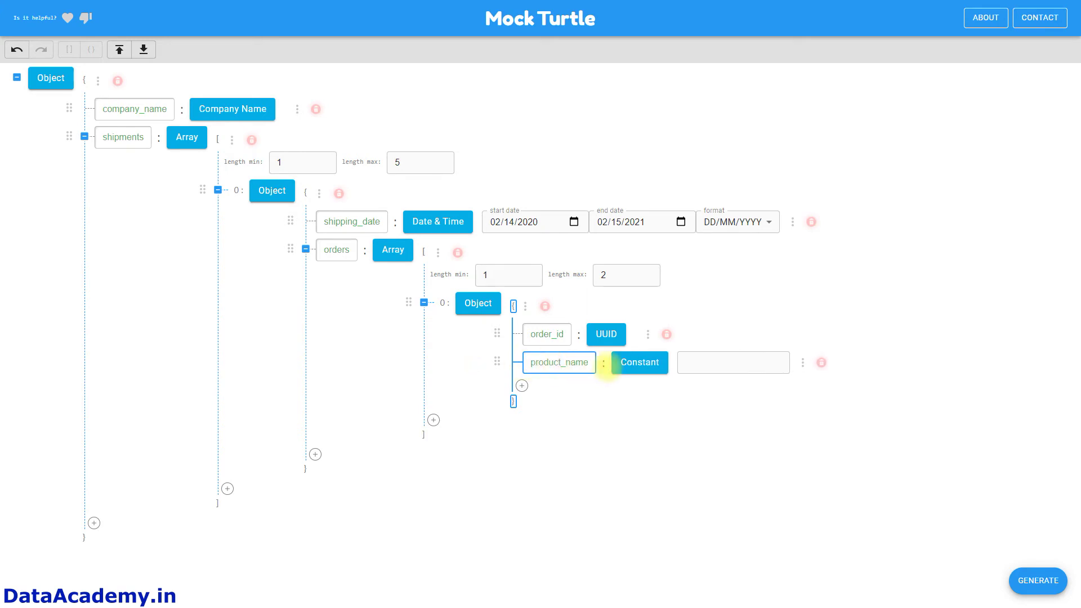
left_click(633, 363)
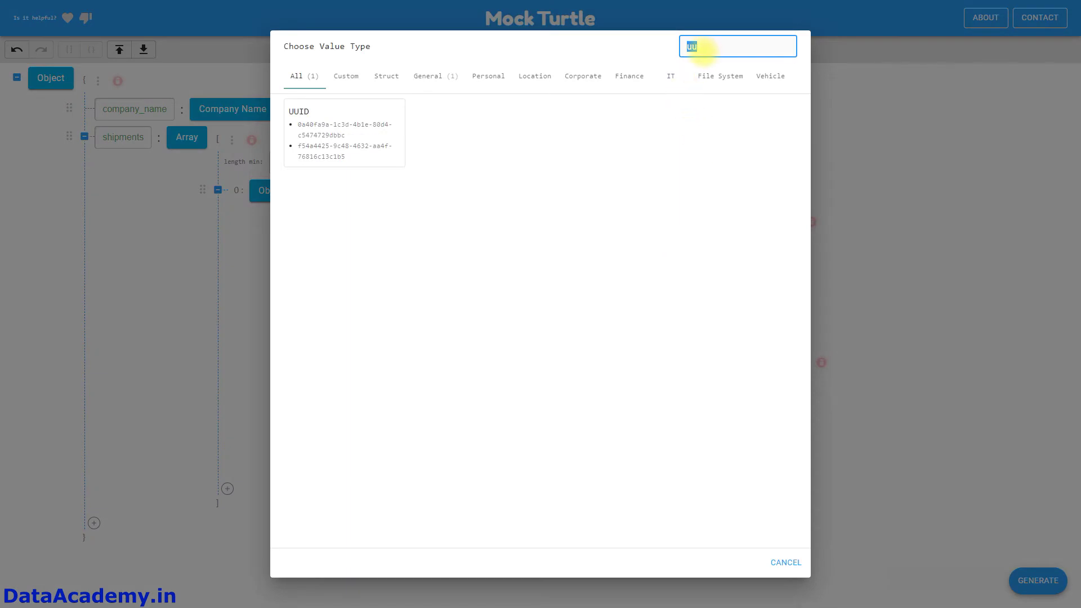
left_click(701, 50)
type("product")
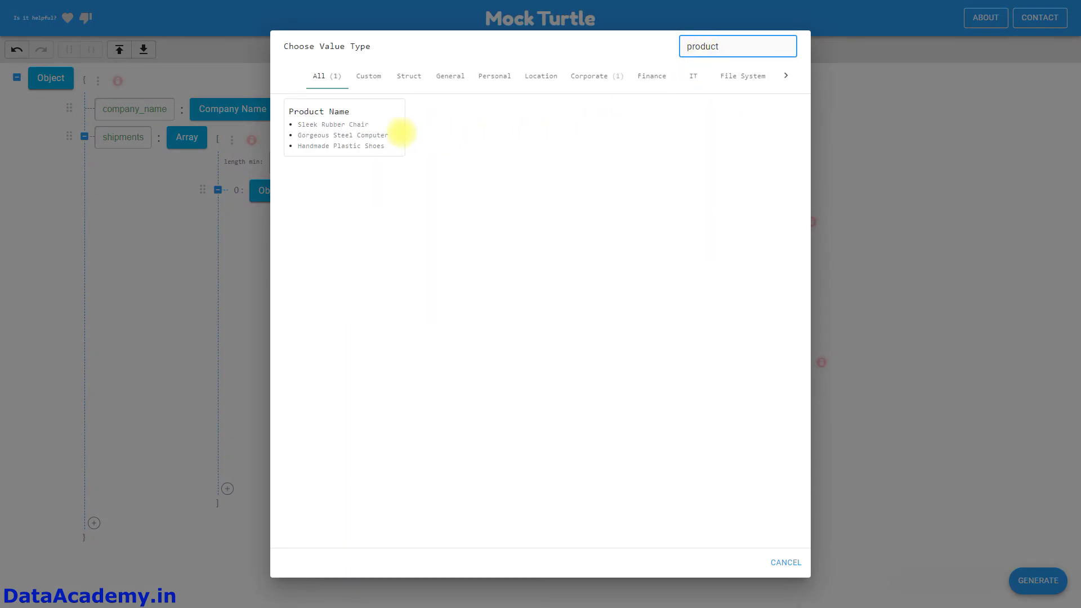
left_click(397, 128)
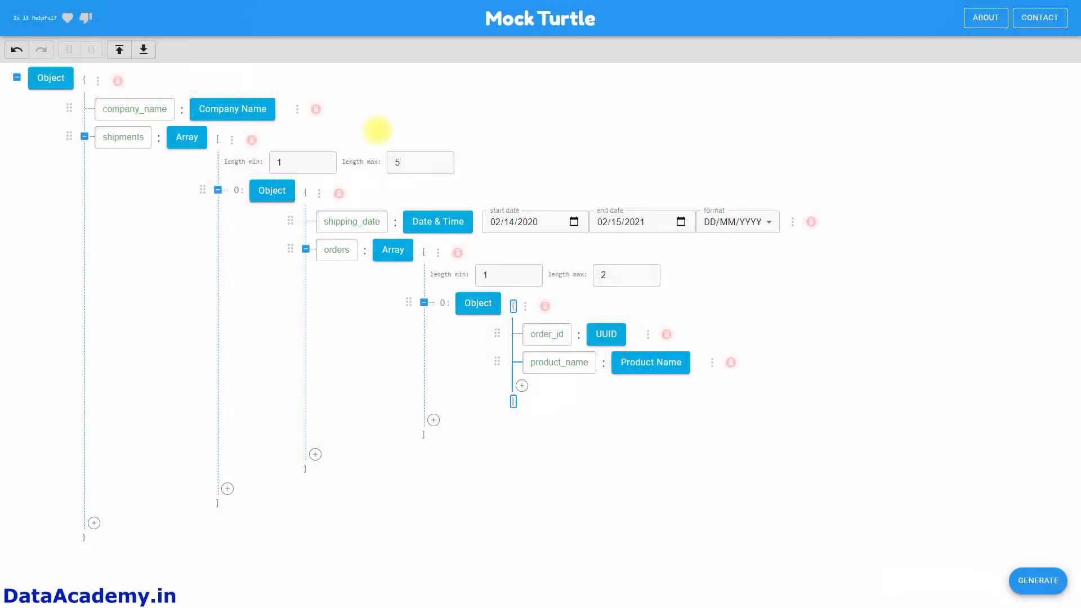
Add a street_address field with the Street Address value type to each order
left_click(521, 385)
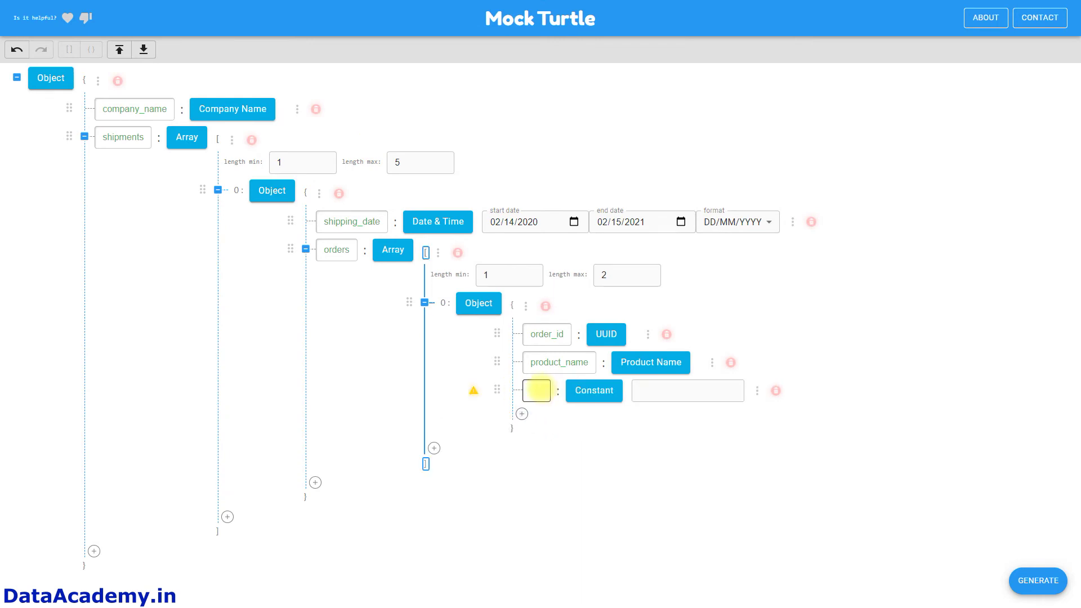
type("street_a")
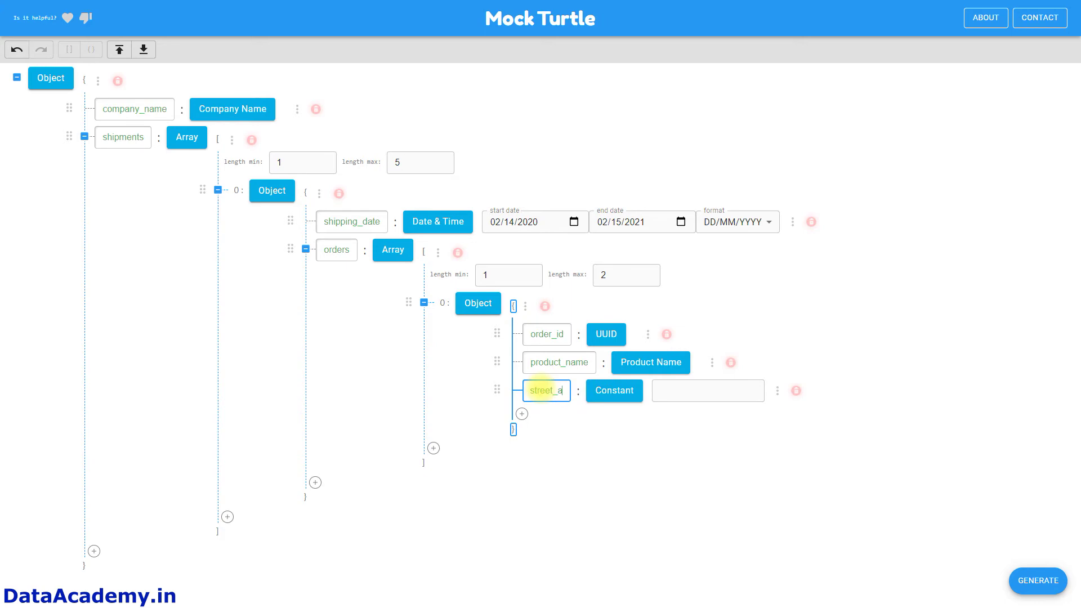
type("ddress")
left_click(636, 390)
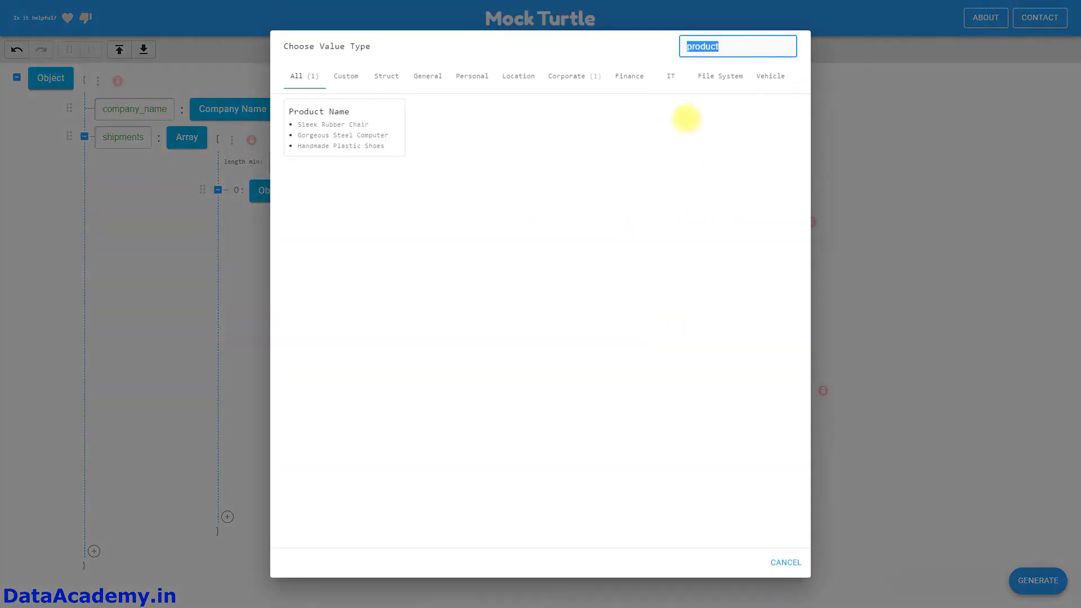
type("street")
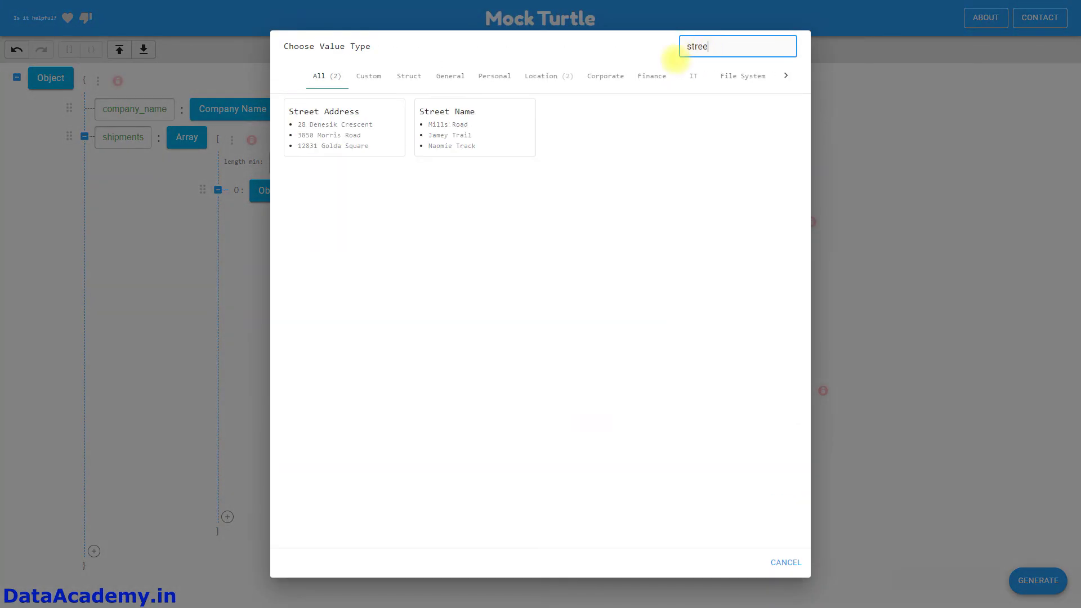
left_click(355, 122)
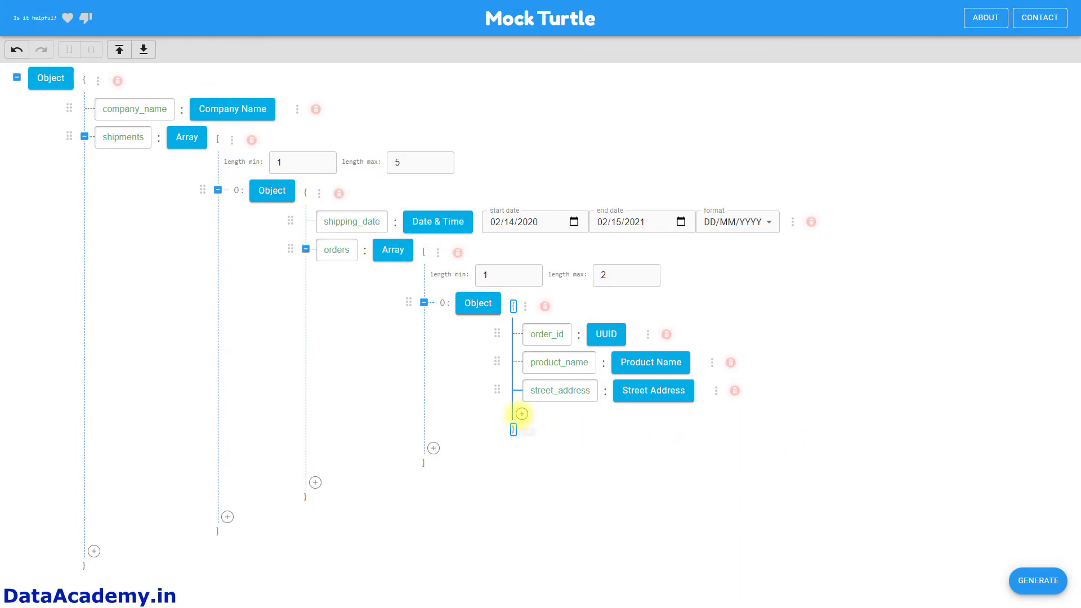
Add a quantity_shipped Number field ranging from 1 to 10, then generate a preview
left_click(522, 415)
type("quantity_s")
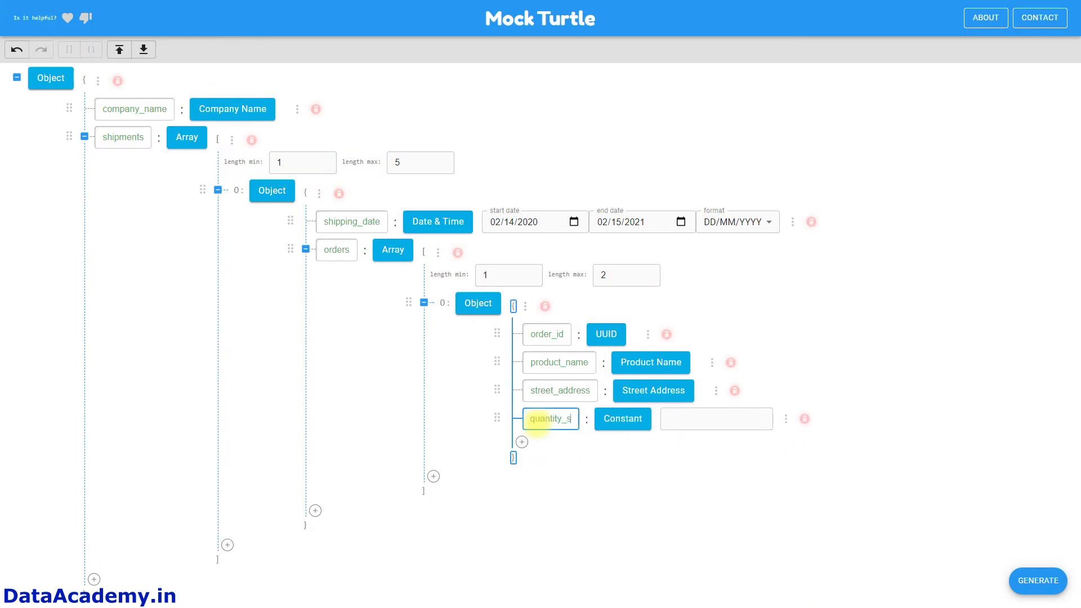
type("hipped")
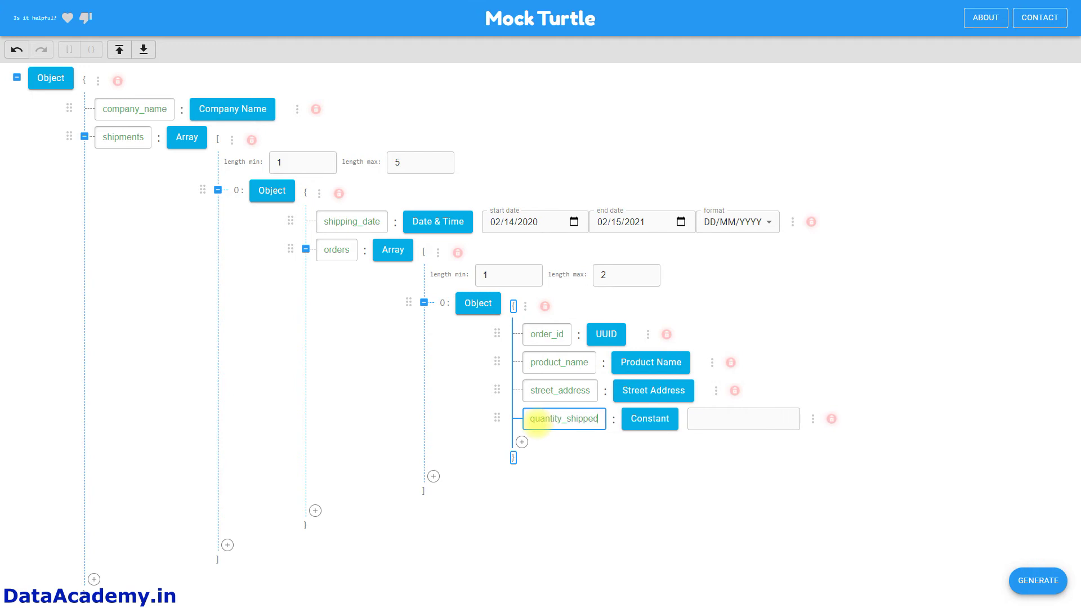
left_click(645, 419)
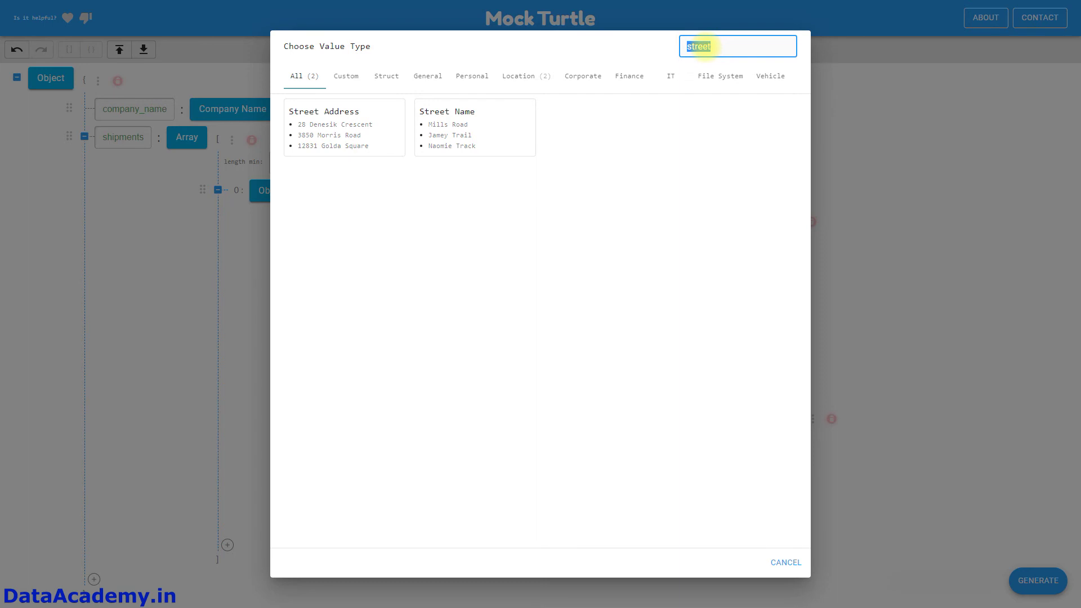
type("num")
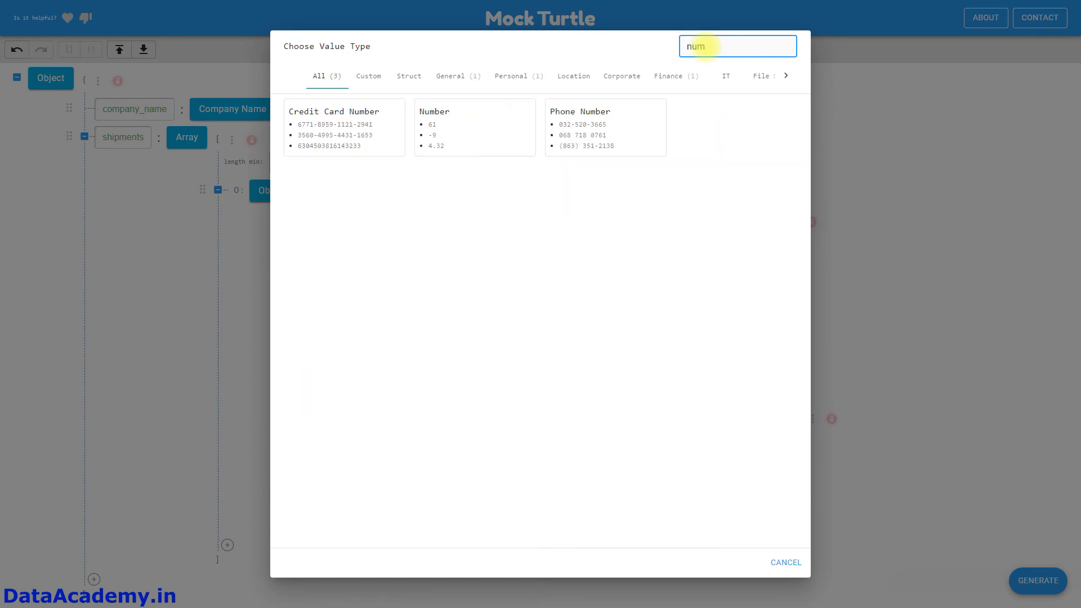
left_click(430, 114)
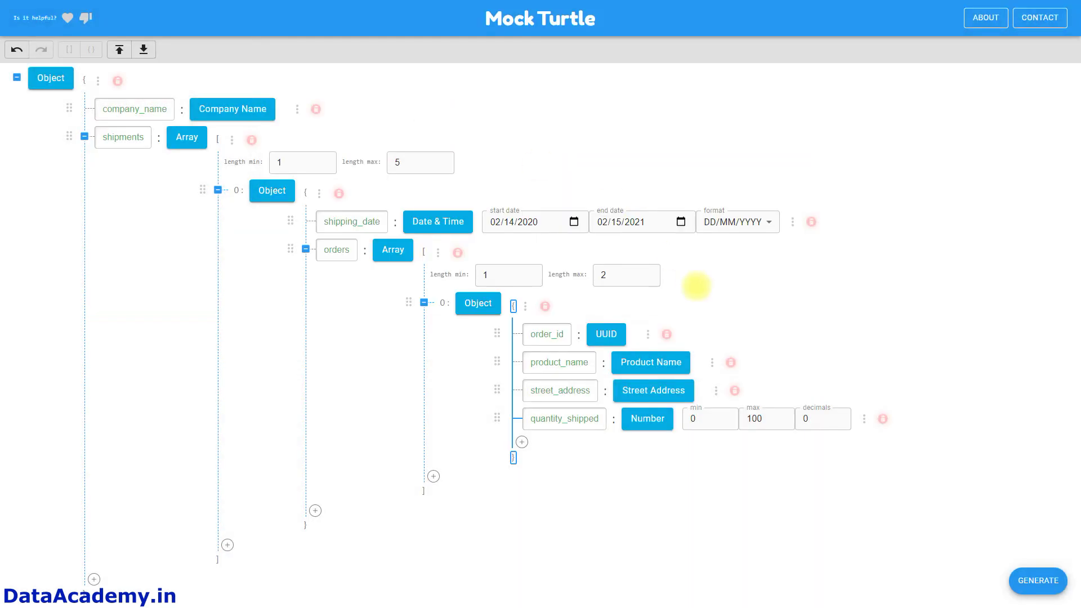
double_click(693, 418)
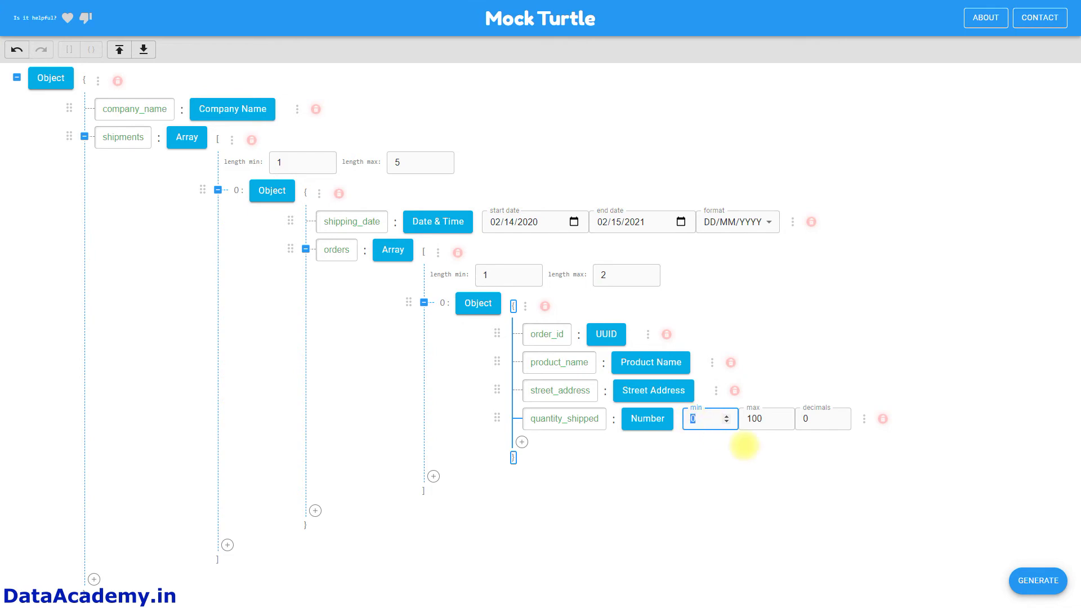
double_click(752, 418)
type("1")
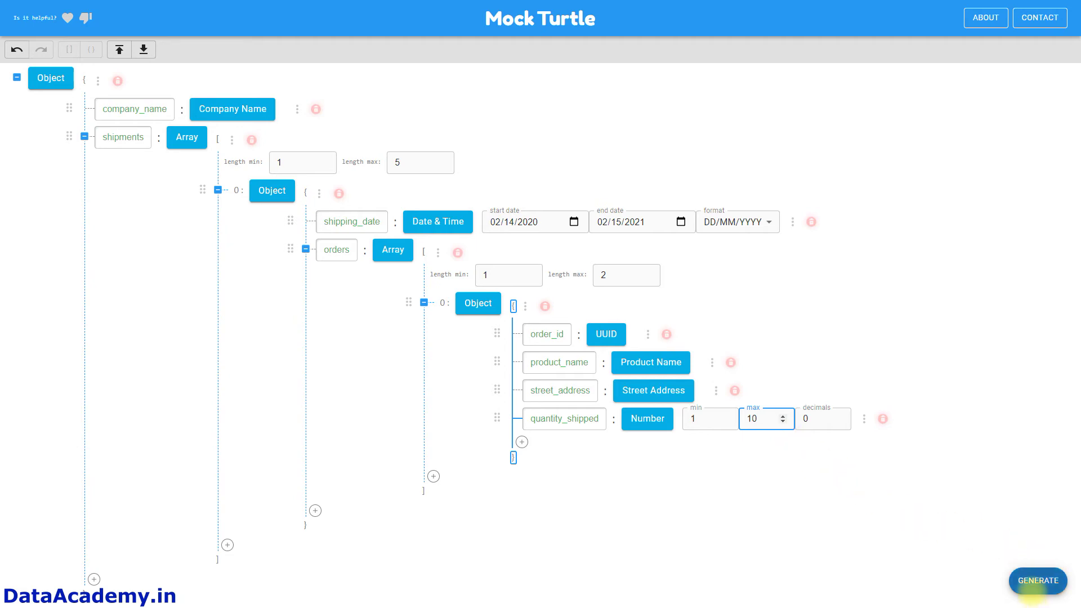
left_click(1033, 588)
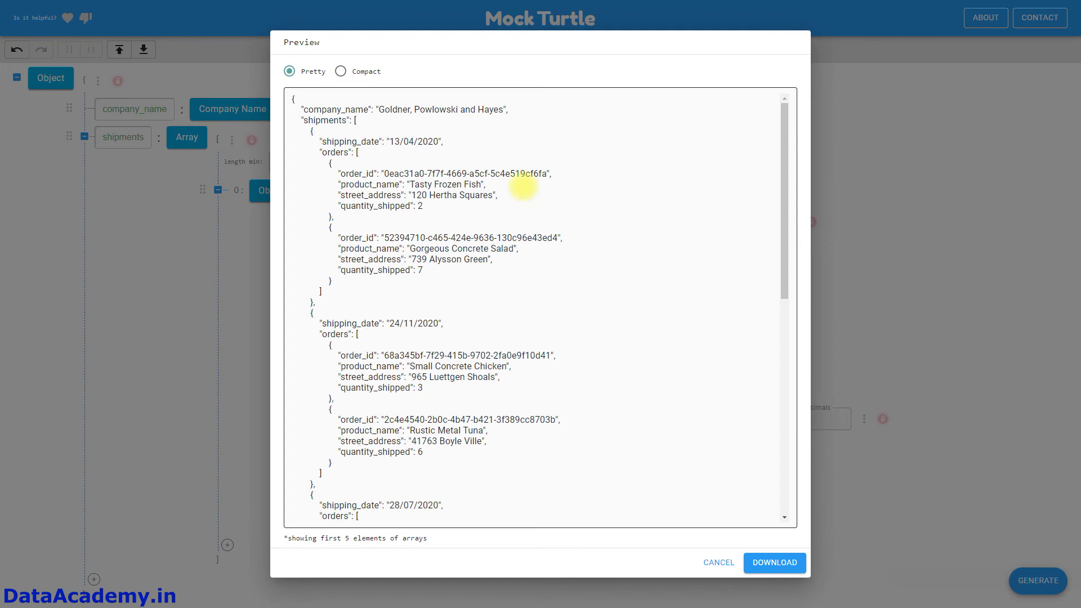
Review the preview JSON: company name, shipping dates, and each order's generated fields
left_click_drag(378, 109, 500, 109)
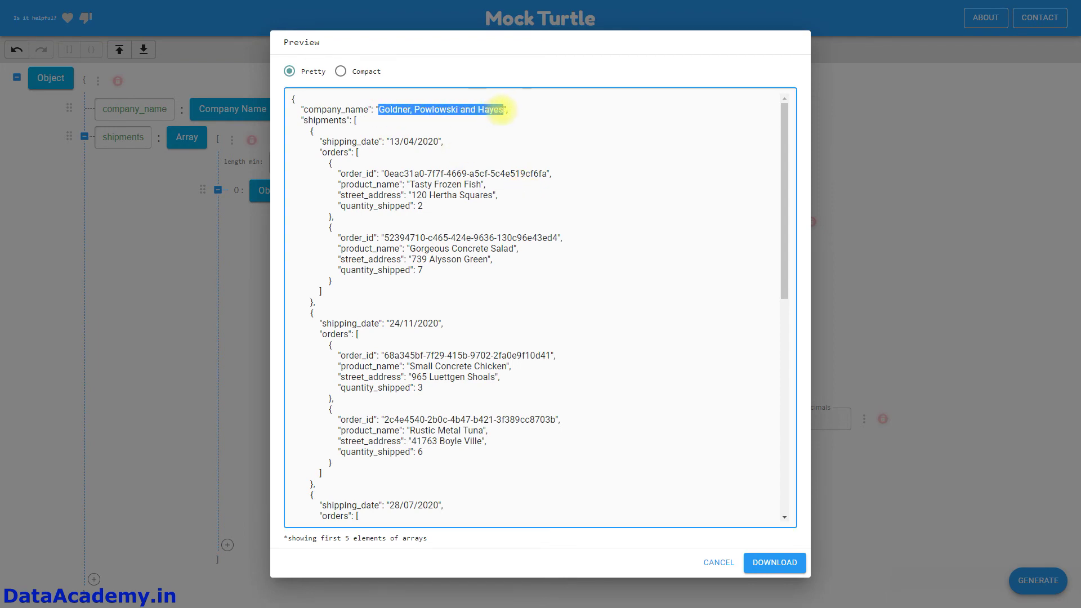
left_click_drag(319, 141, 443, 141)
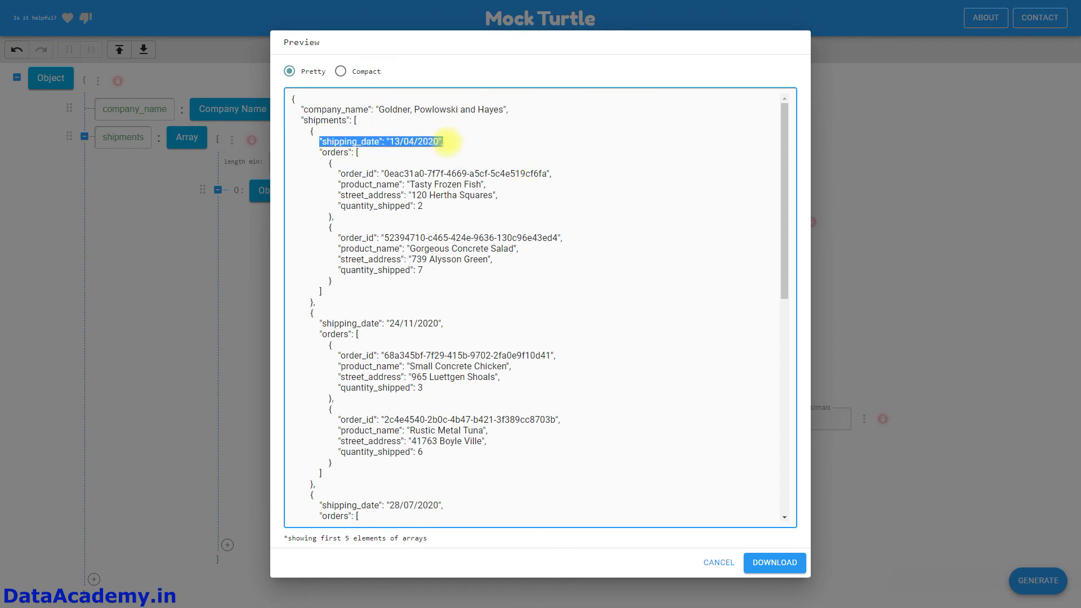
left_click_drag(318, 152, 482, 280)
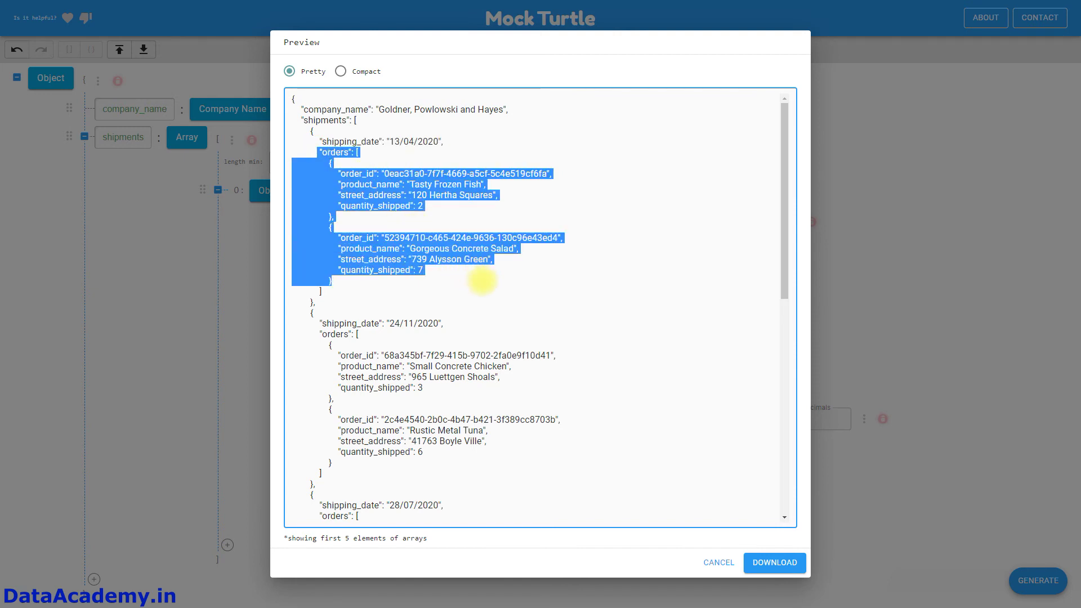
left_click(482, 281)
left_click_drag(403, 173, 535, 172)
double_click(417, 184)
double_click(417, 194)
double_click(440, 195)
double_click(419, 206)
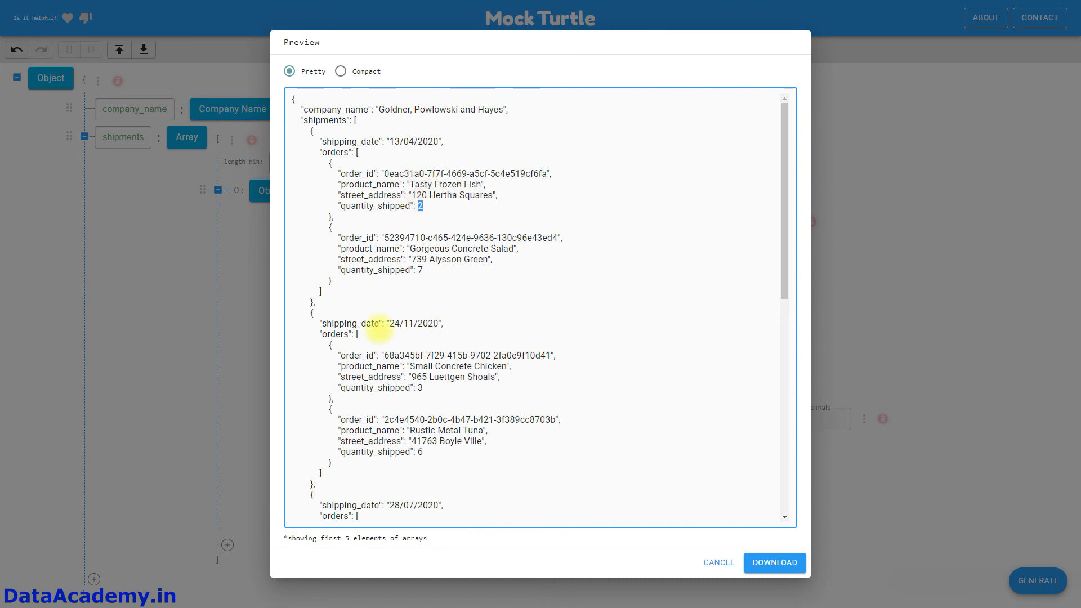
scroll(383, 217, "down", 2)
left_click_drag(394, 211, 468, 210)
left_click_drag(337, 243, 462, 277)
left_click_drag(338, 306, 441, 340)
scroll(452, 346, "down", 1)
scroll(452, 346, "down", 7)
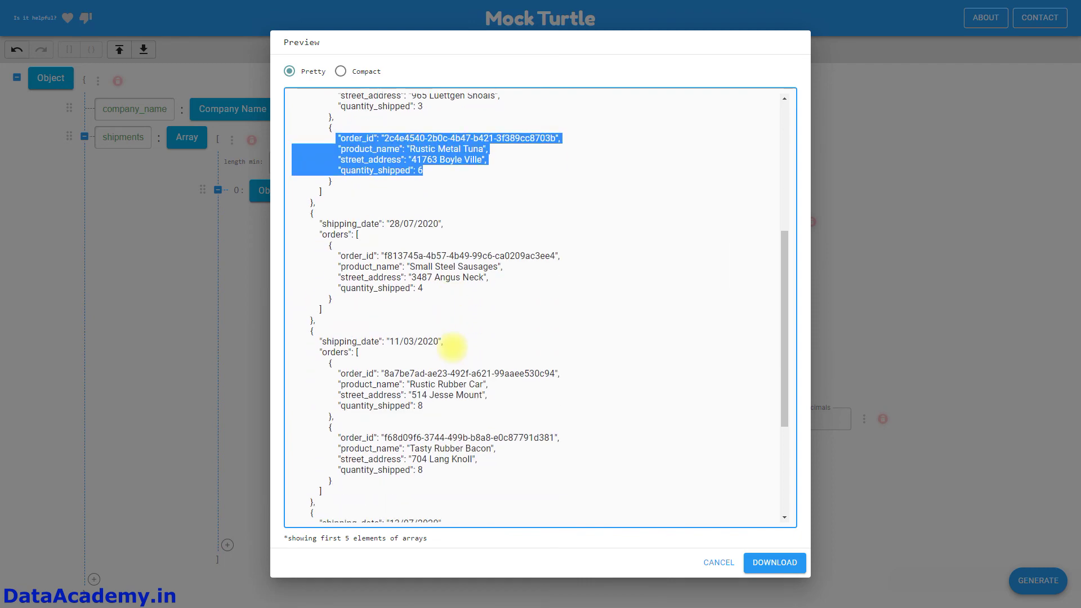
scroll(557, 404, "up", 8)
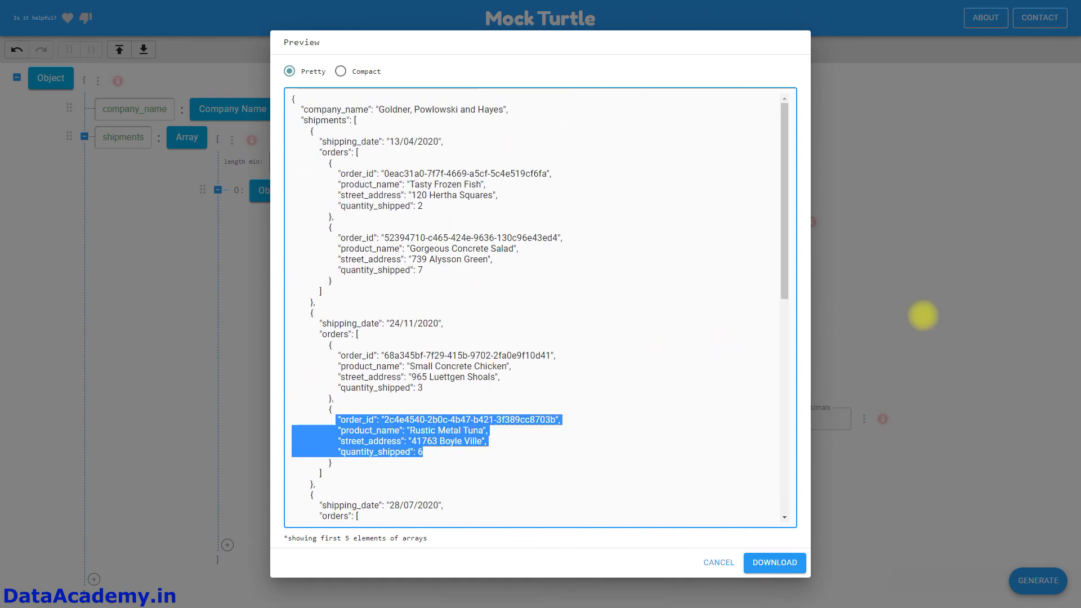
Regenerate the mock JSON twice more, checking and closing each preview
left_click(923, 316)
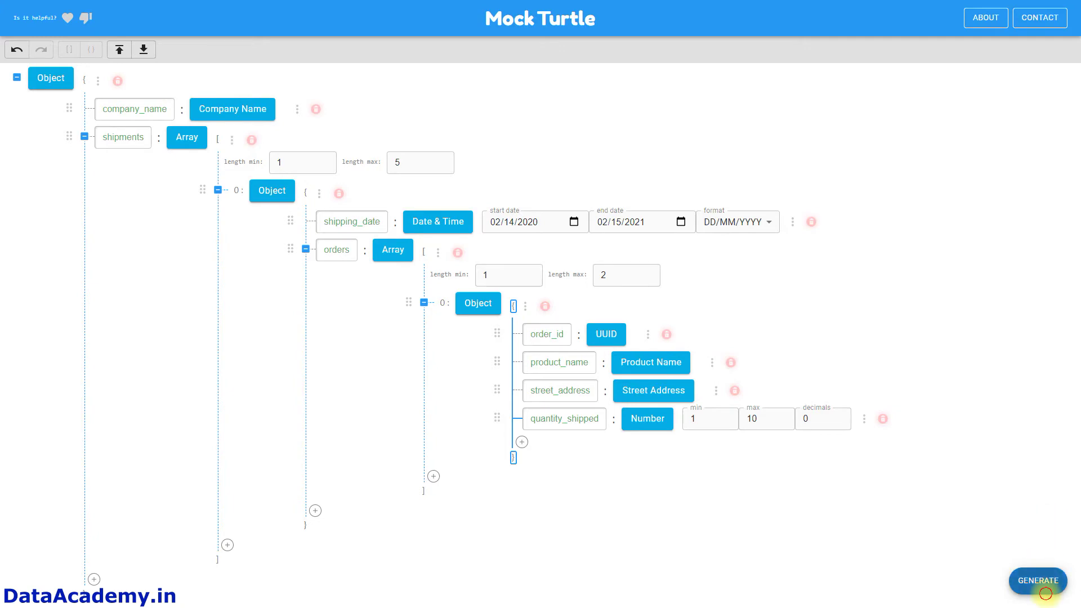
left_click(1045, 593)
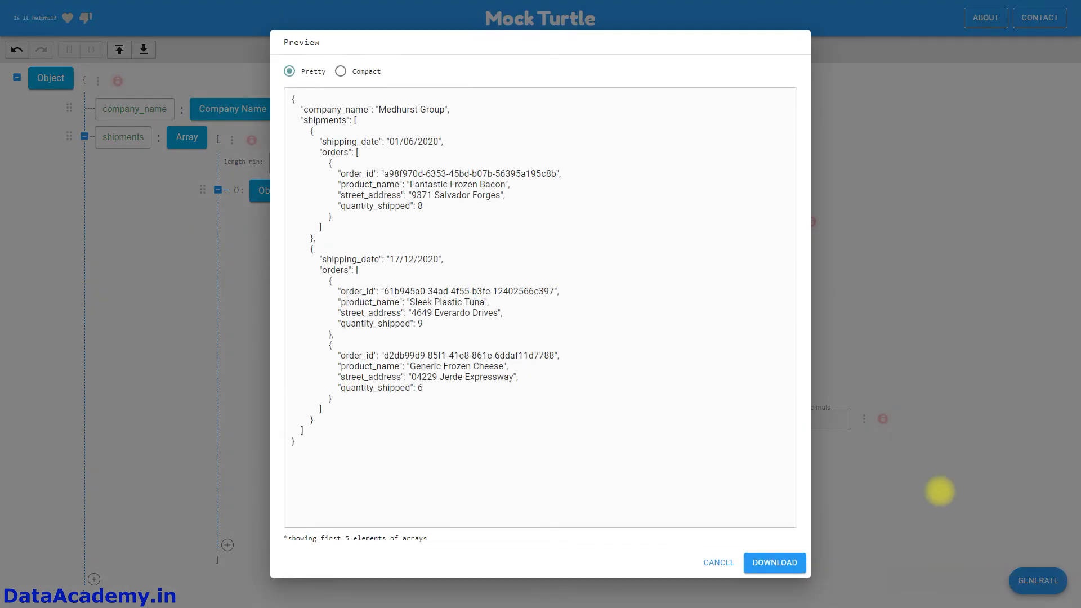
left_click(939, 491)
left_click(1037, 585)
scroll(732, 463, "down", 2)
scroll(728, 463, "up", 2)
left_click(923, 462)
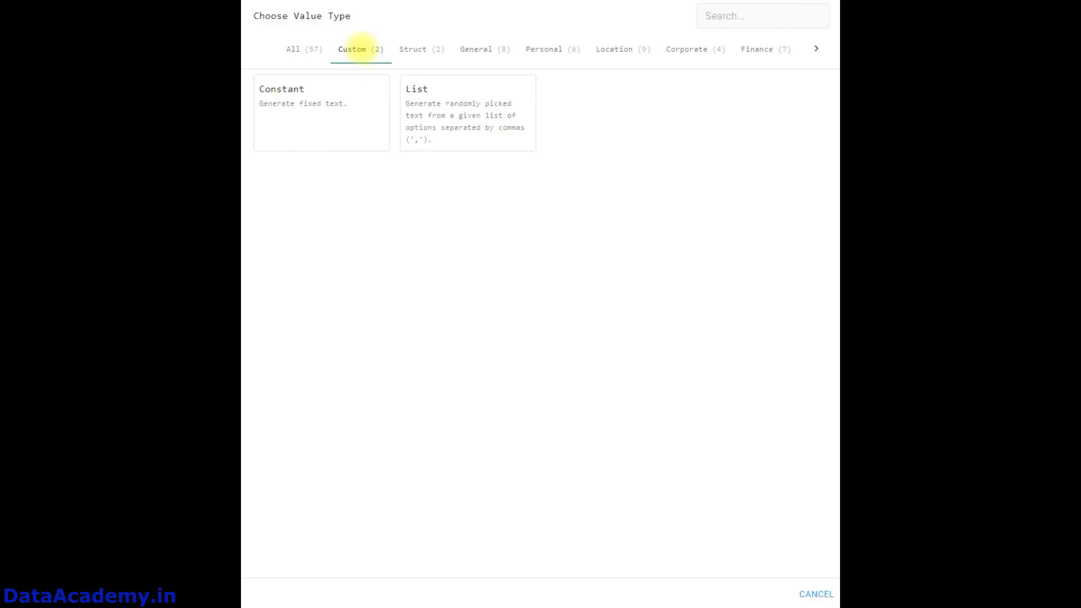
Browse the Struct, General, Personal, Location, Corporate, Finance, IT and File System value types
left_click(420, 49)
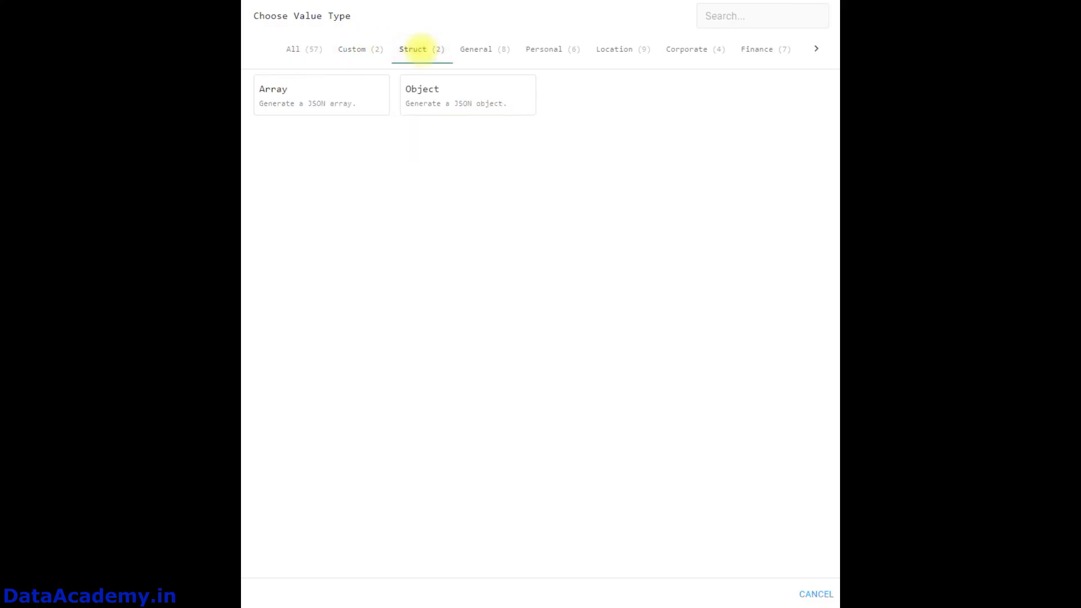
left_click(476, 49)
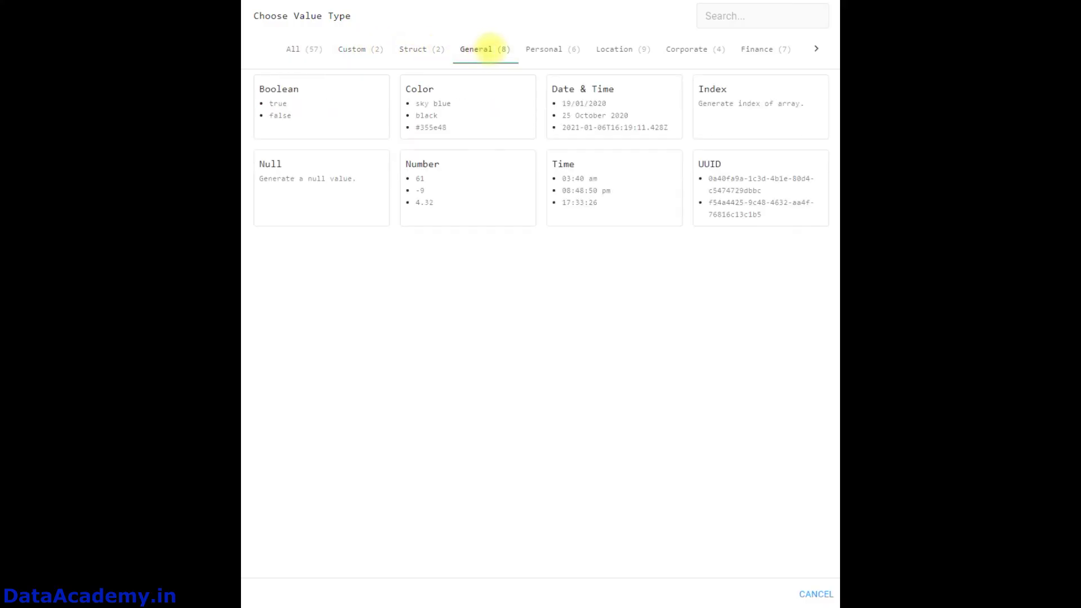
left_click(544, 48)
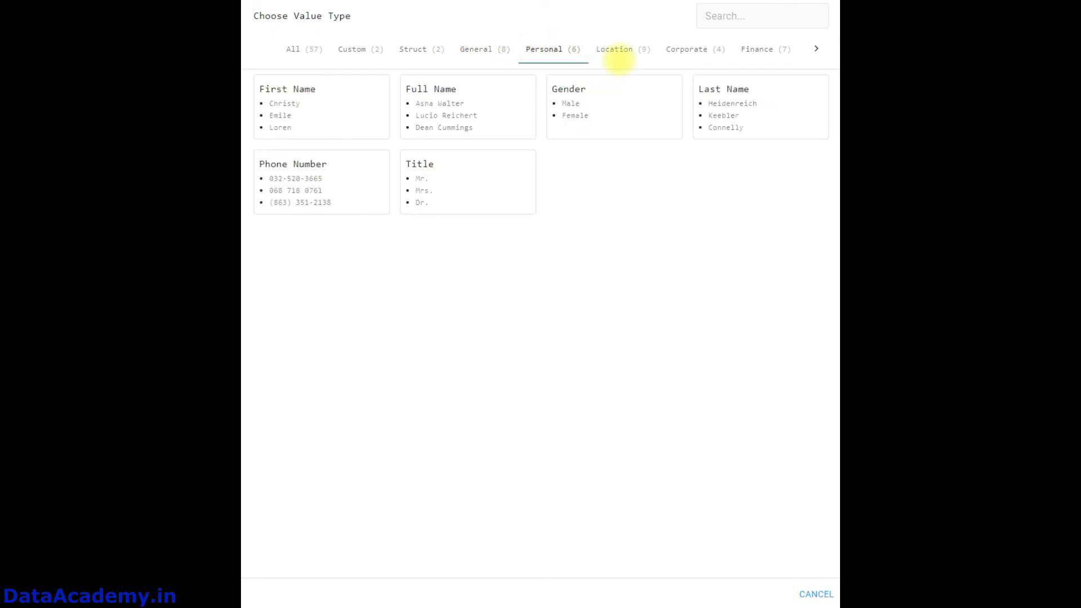
left_click(626, 49)
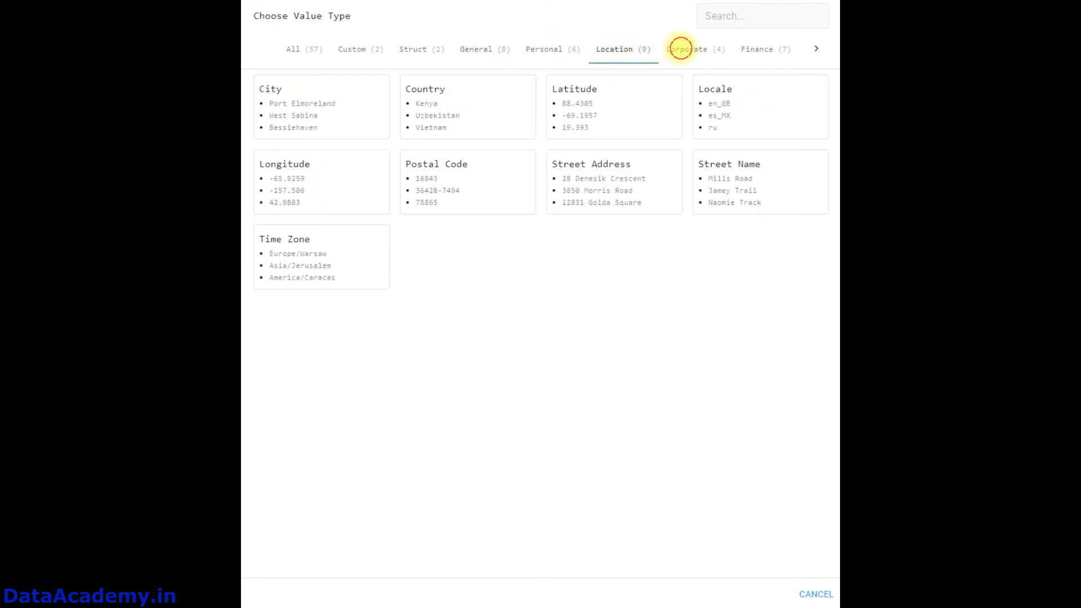
left_click(688, 49)
left_click(763, 49)
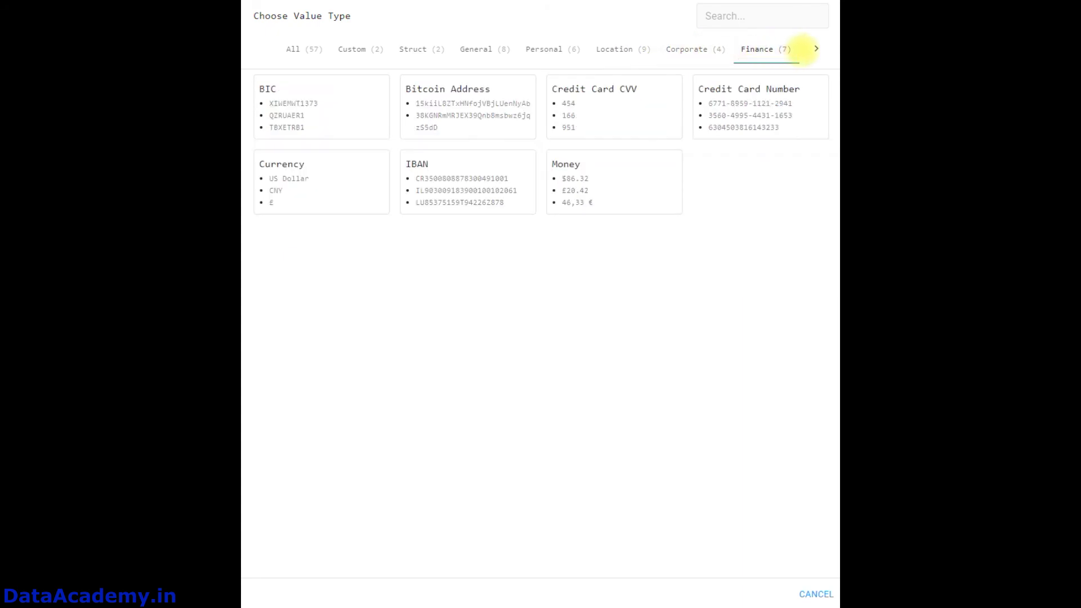
left_click(816, 48)
left_click(632, 48)
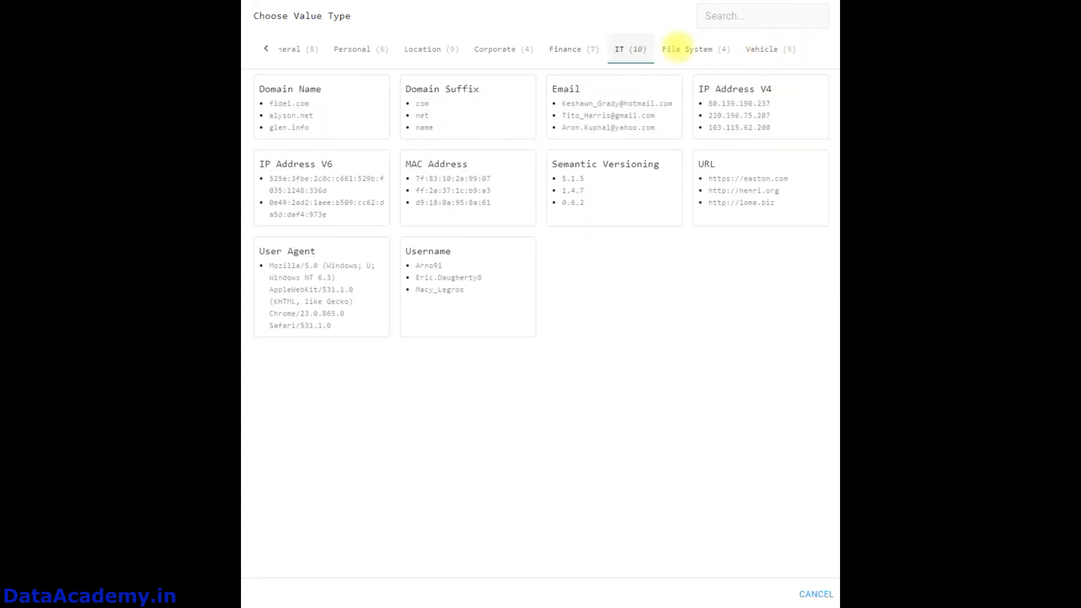
left_click(686, 47)
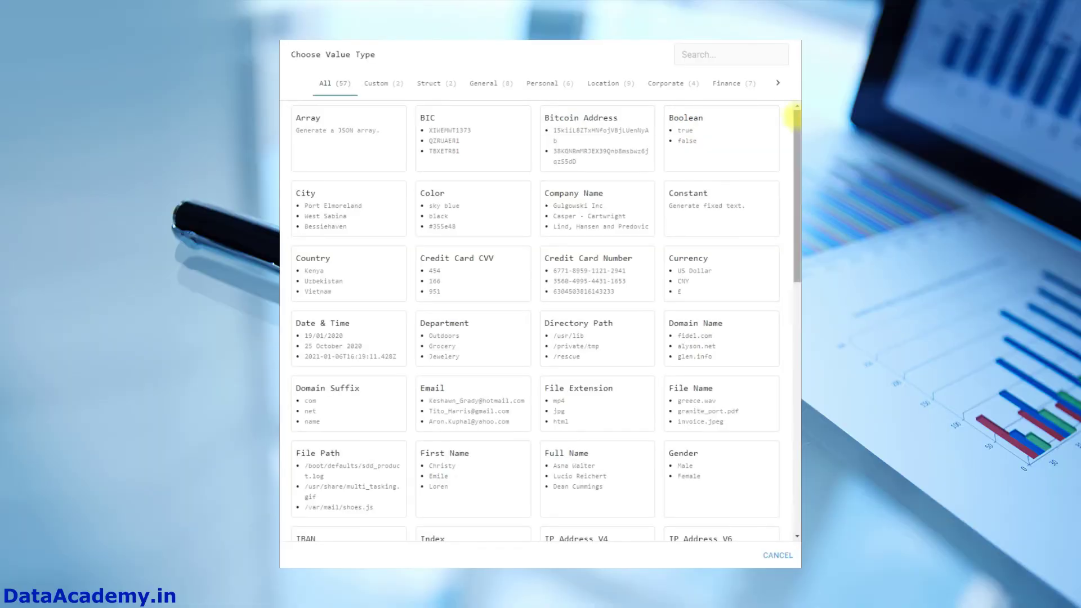
left_click_drag(794, 118, 796, 366)
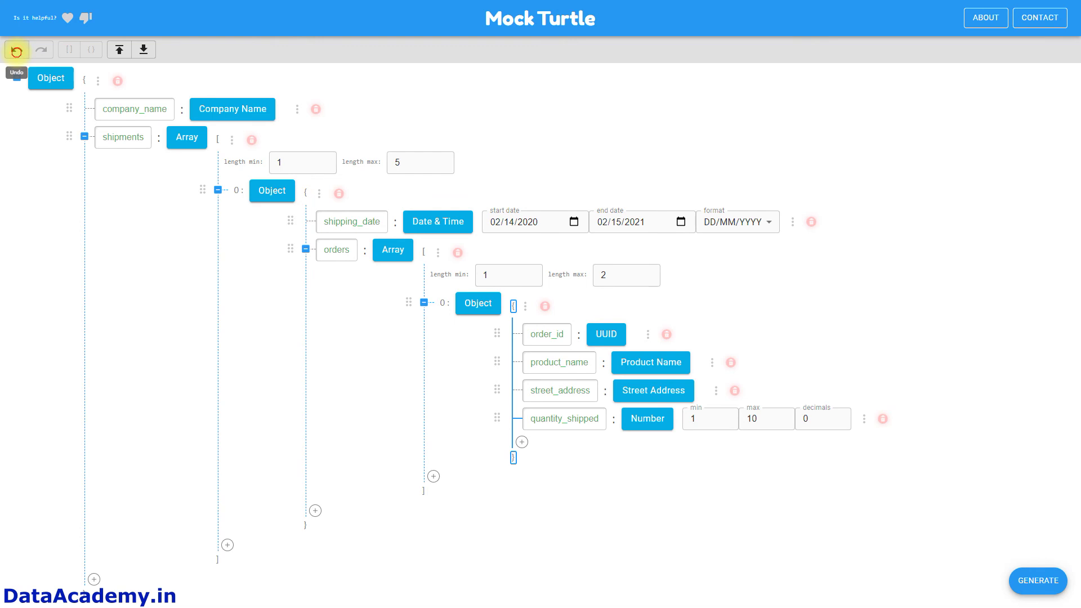
Undo and redo to keep quantity_shipped a Number from 1 to 10, then export the schema structure file
left_click(16, 52)
left_click(41, 50)
left_click(43, 51)
left_click(41, 50)
left_click(143, 49)
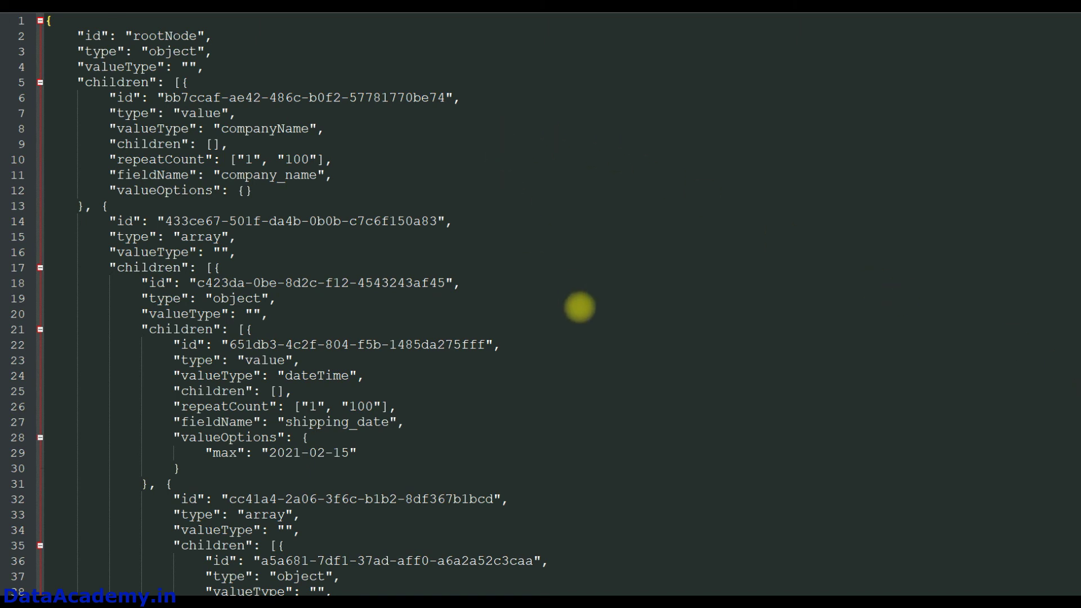
scroll(580, 306, "down", 1)
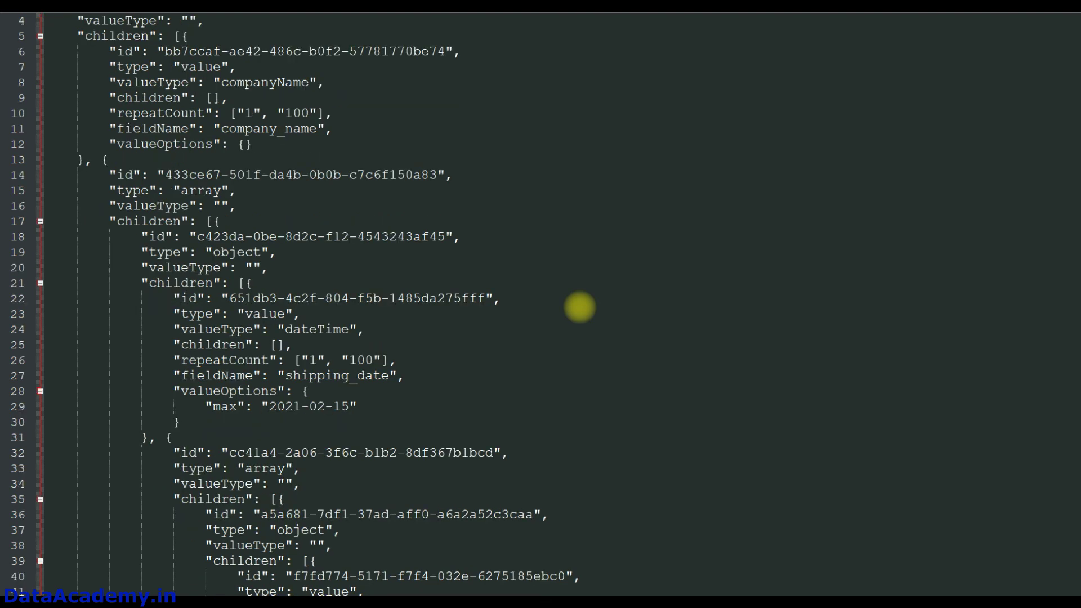
double_click(300, 329)
scroll(310, 335, "down", 2)
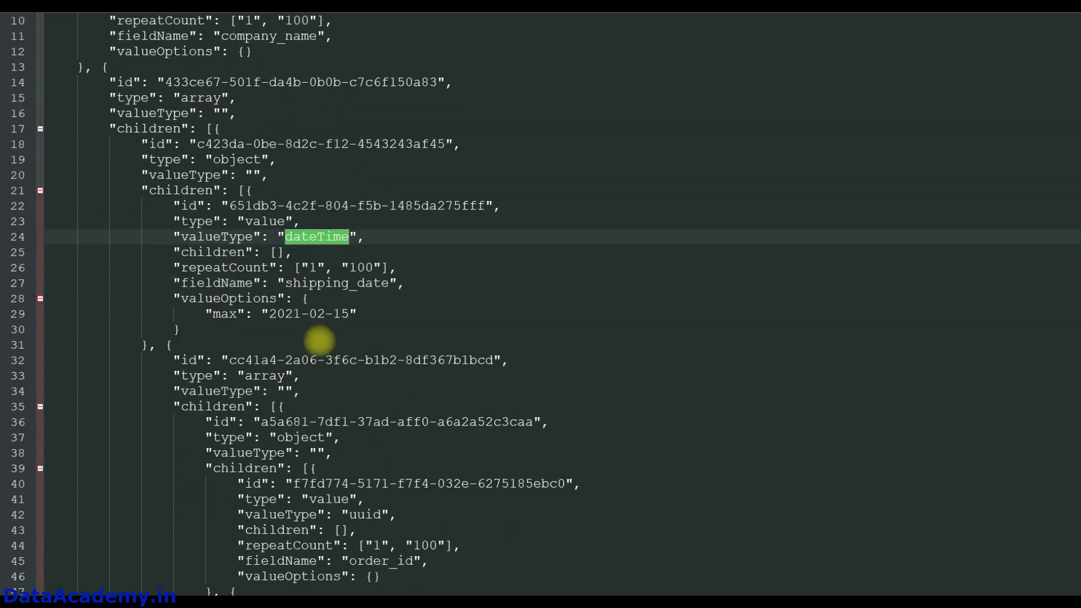
scroll(319, 340, "down", 1)
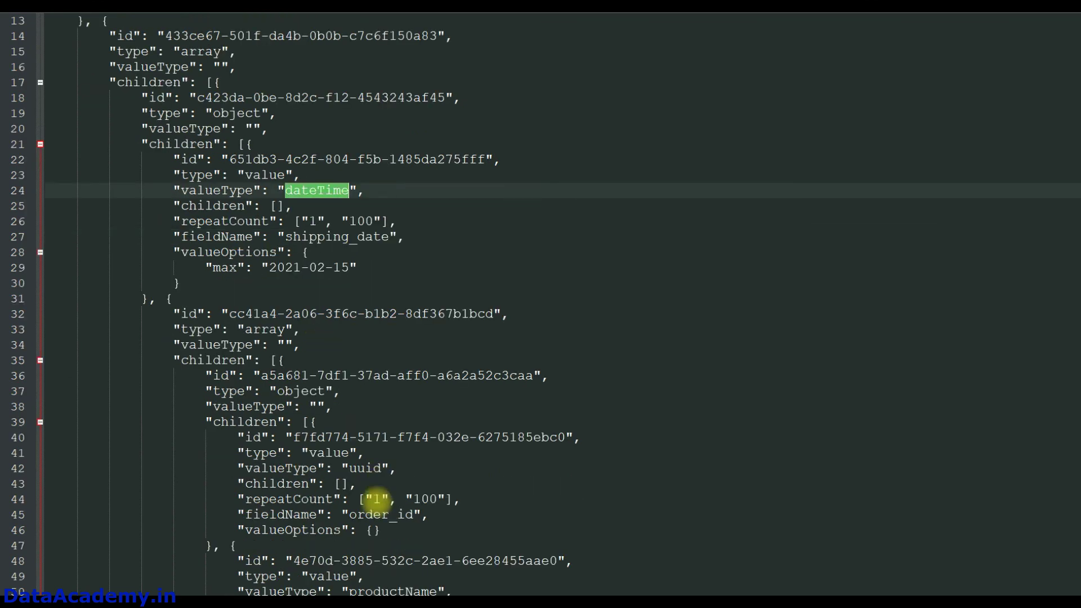
left_click(359, 470)
double_click(360, 469)
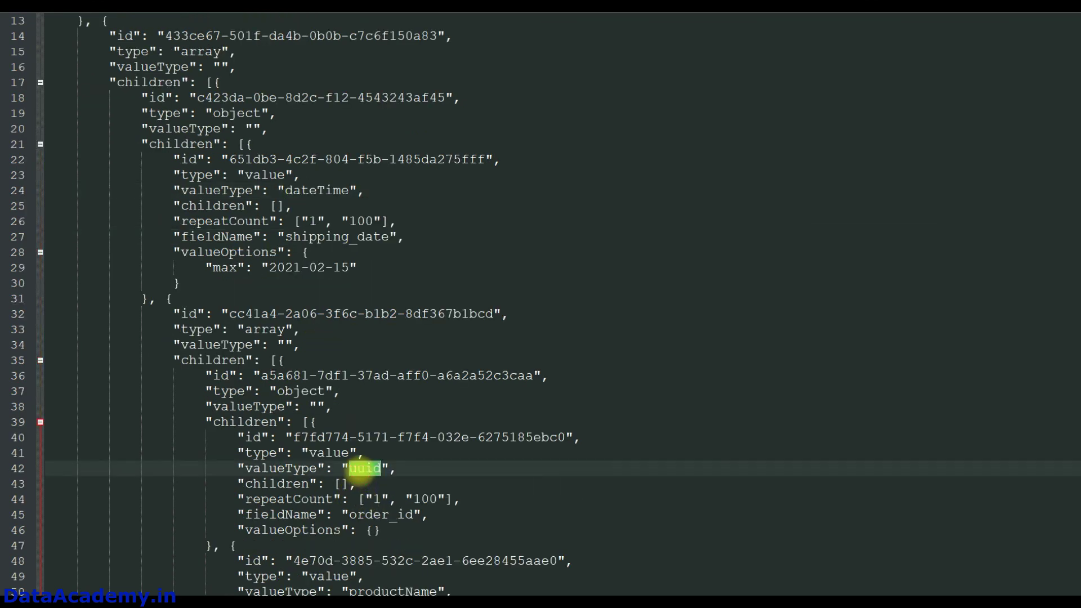
scroll(360, 469, "down", 4)
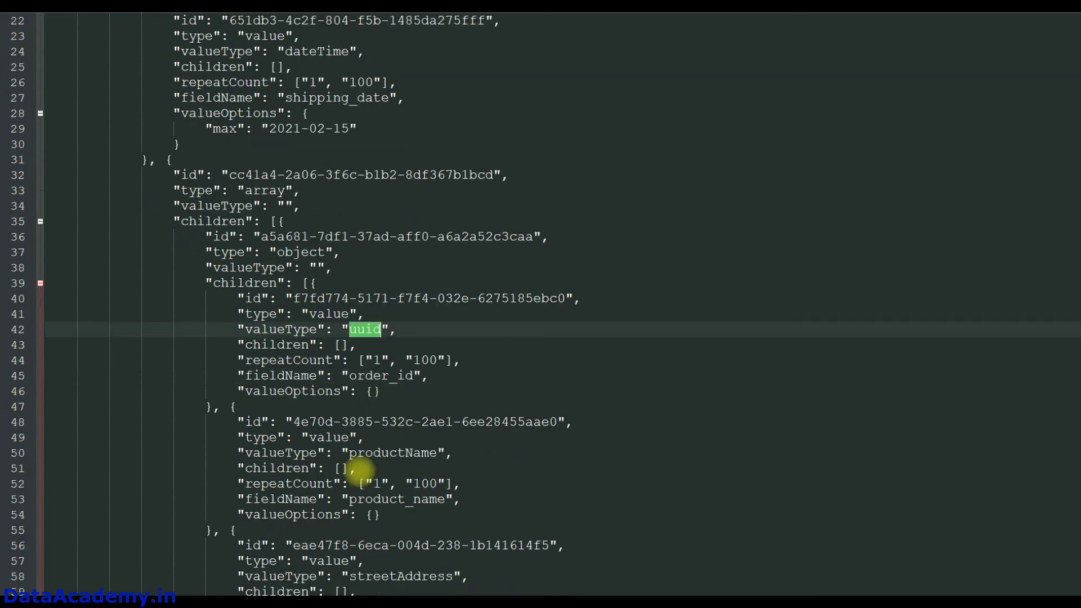
double_click(388, 406)
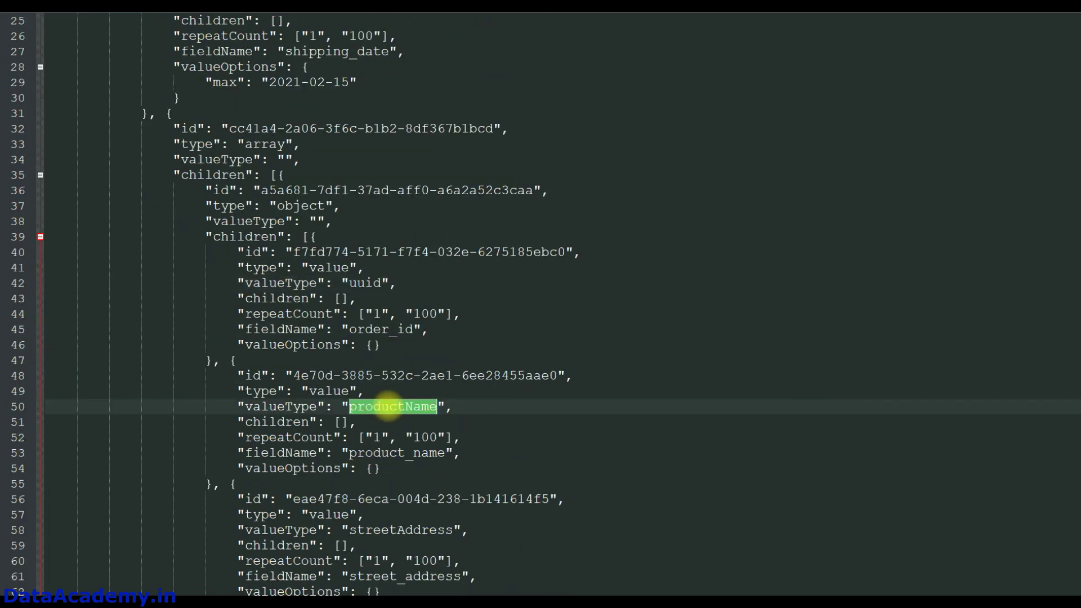
scroll(388, 406, "down", 2)
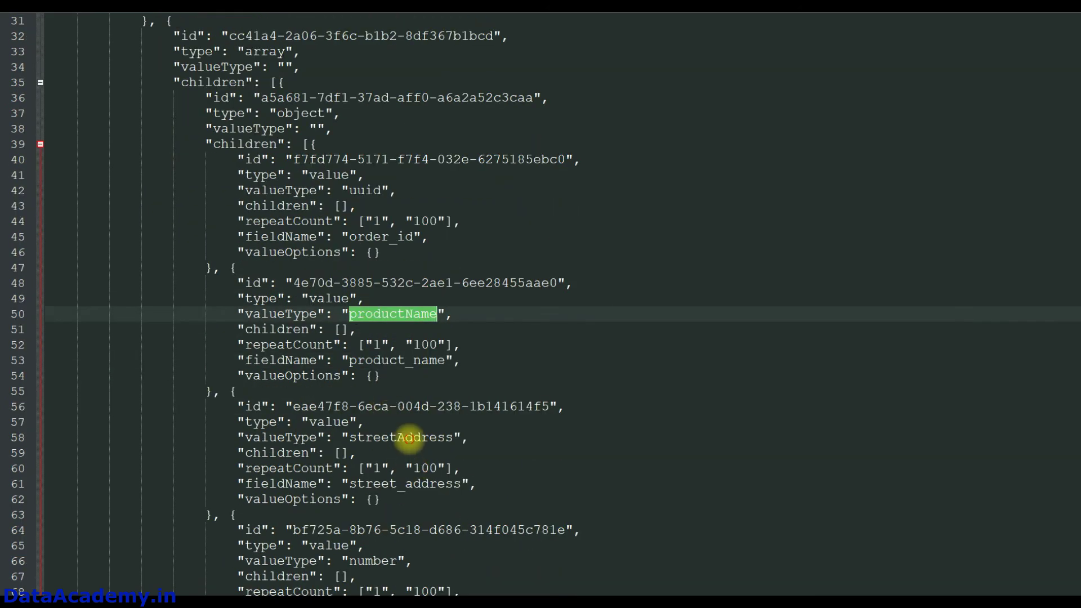
double_click(401, 437)
scroll(372, 422, "down", 3)
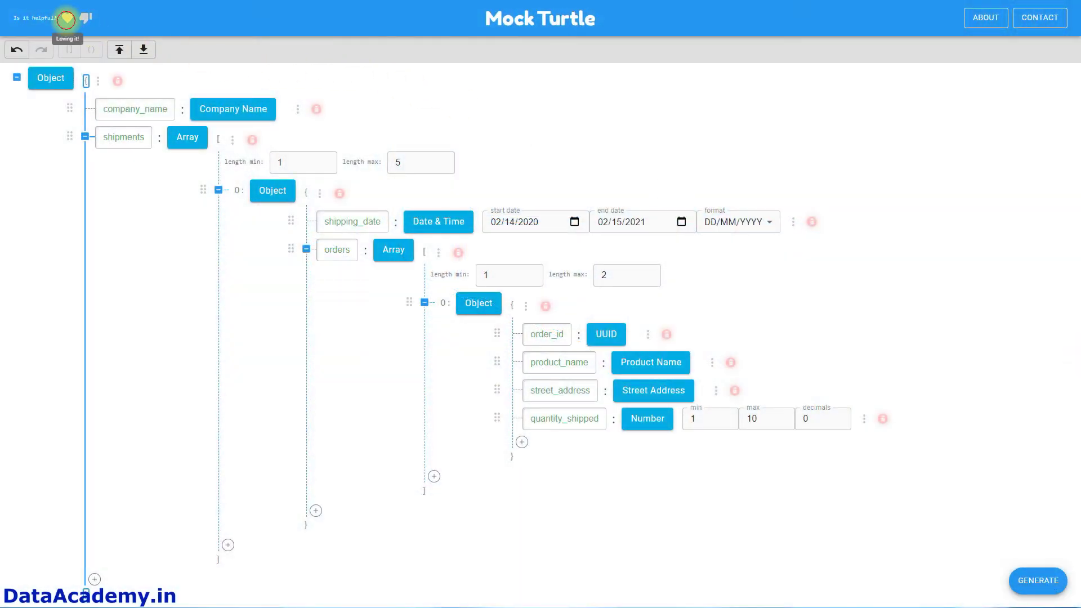
Give the 'Is it helpful?' feedback a heart rating, then generate mock data from the schema
left_click(67, 17)
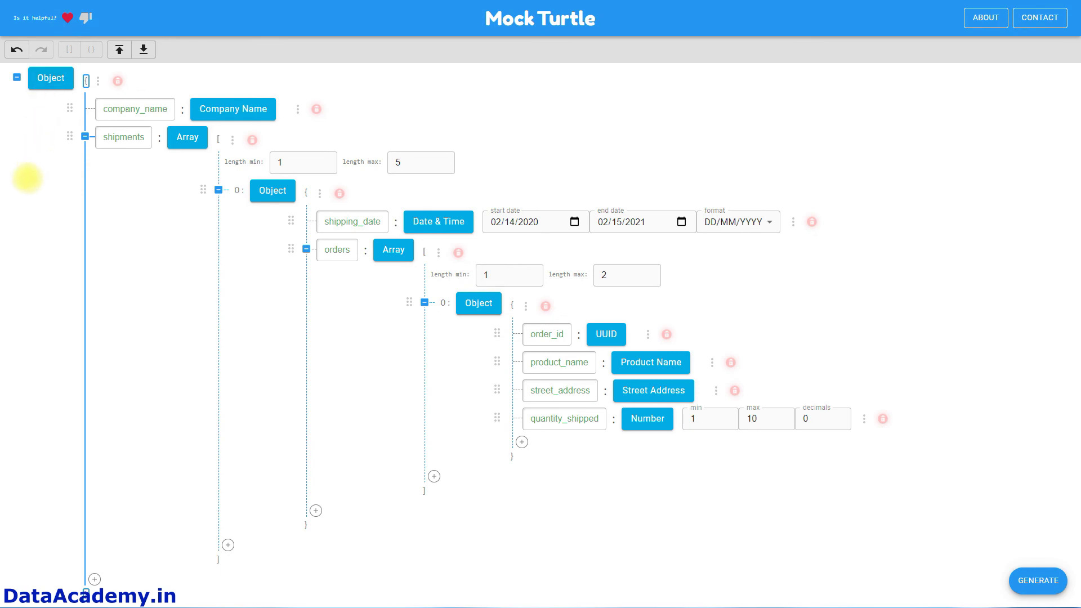
left_click(1041, 579)
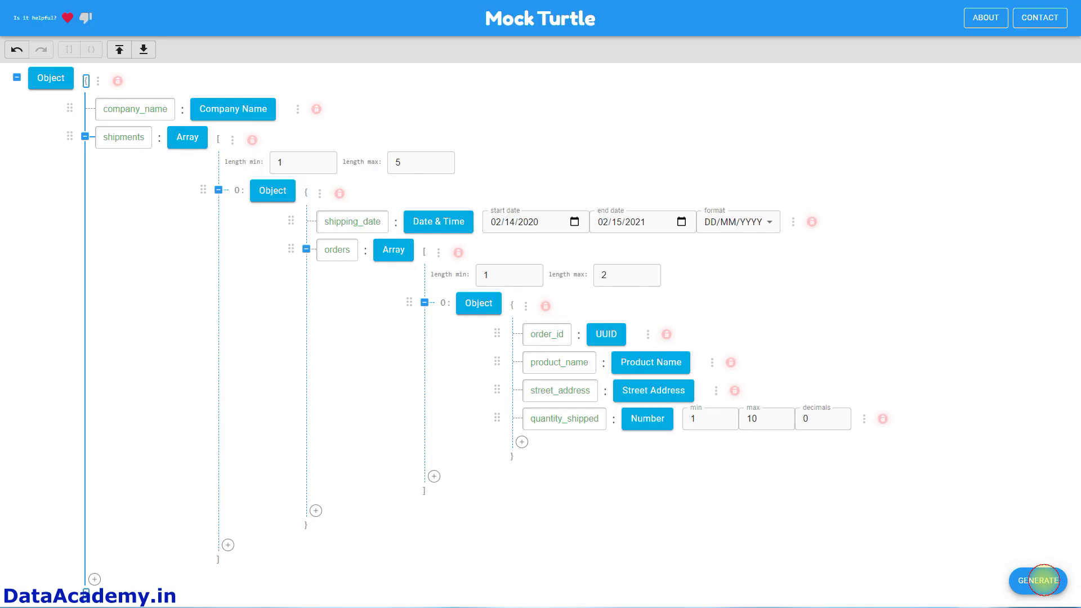